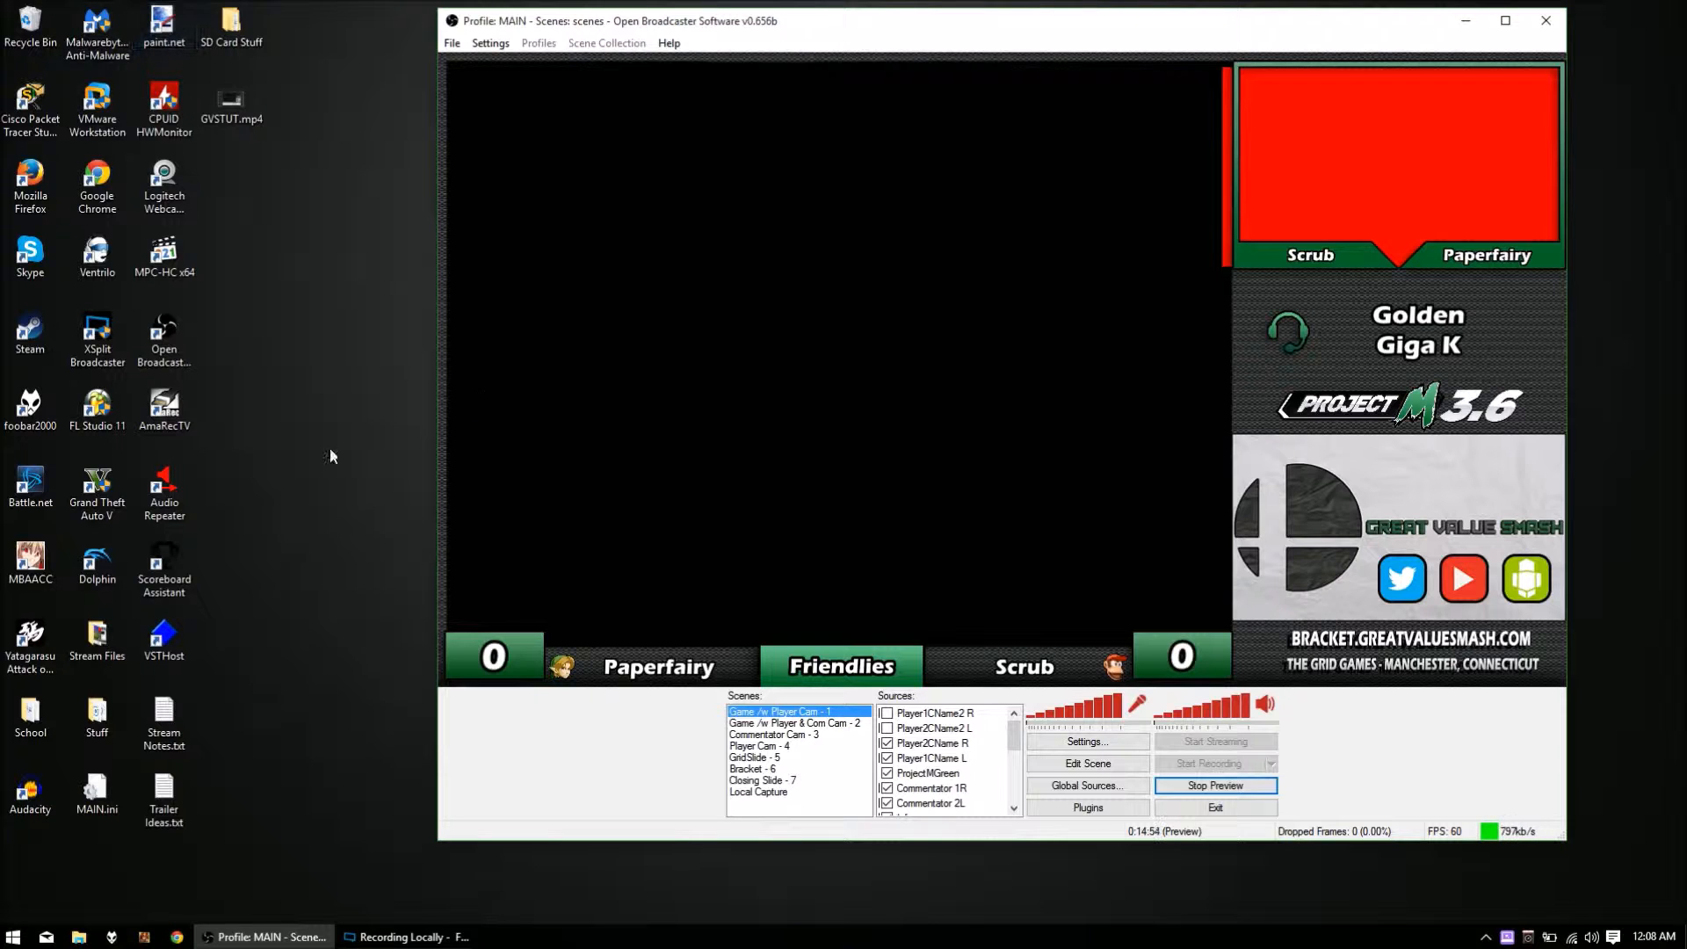
{"action": "left_click_drag", "start_coordinate": [939, 24], "coordinate": [958, 26]}
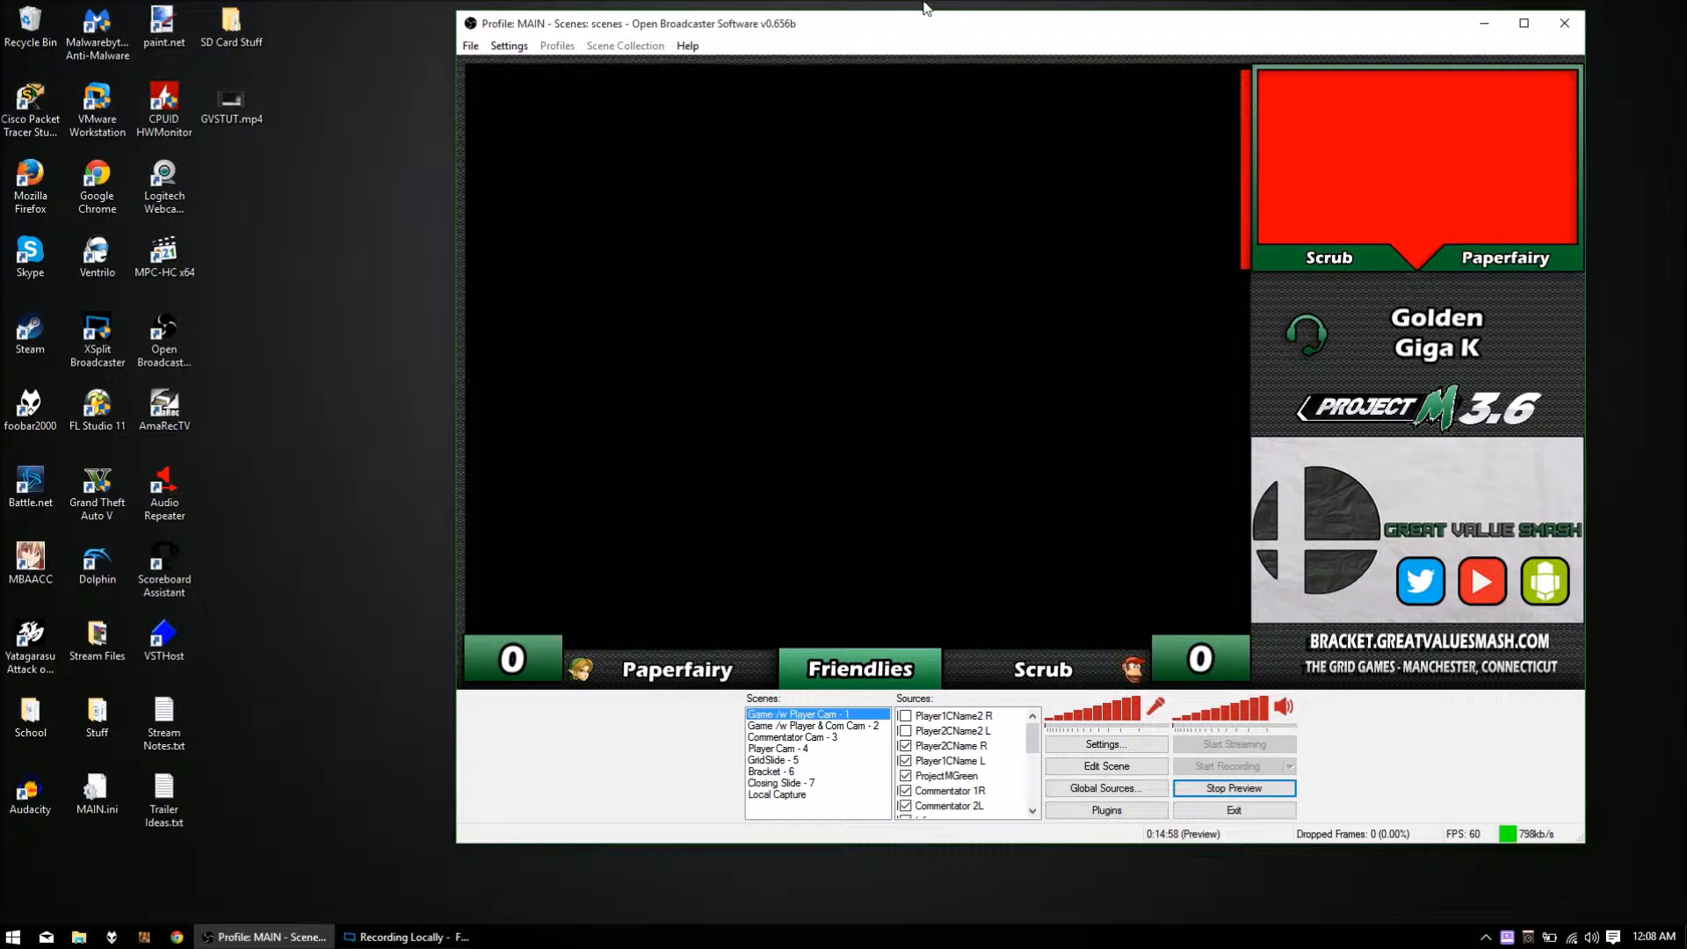
{"action": "left_click_drag", "start_coordinate": [962, 23], "coordinate": [907, 21]}
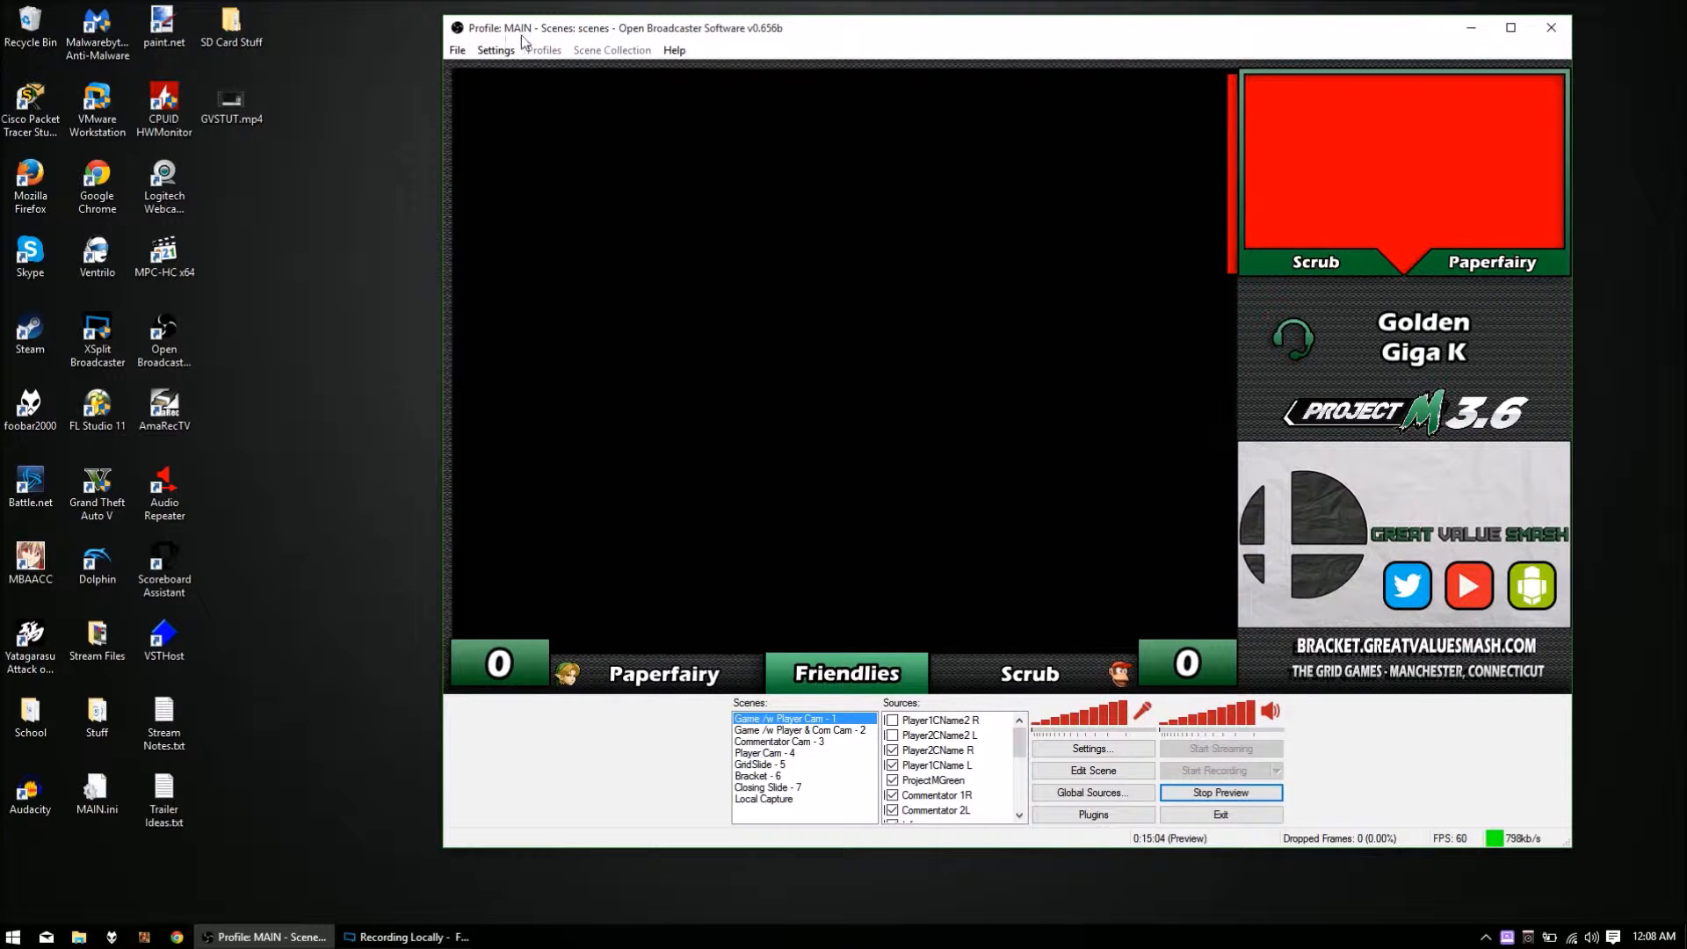
{"action": "mouse_move", "coordinate": [783, 35]}
{"action": "left_mouse_down"}
{"action": "mouse_move", "coordinate": [851, 24]}
{"action": "mouse_move", "coordinate": [806, 33]}
{"action": "left_mouse_up"}
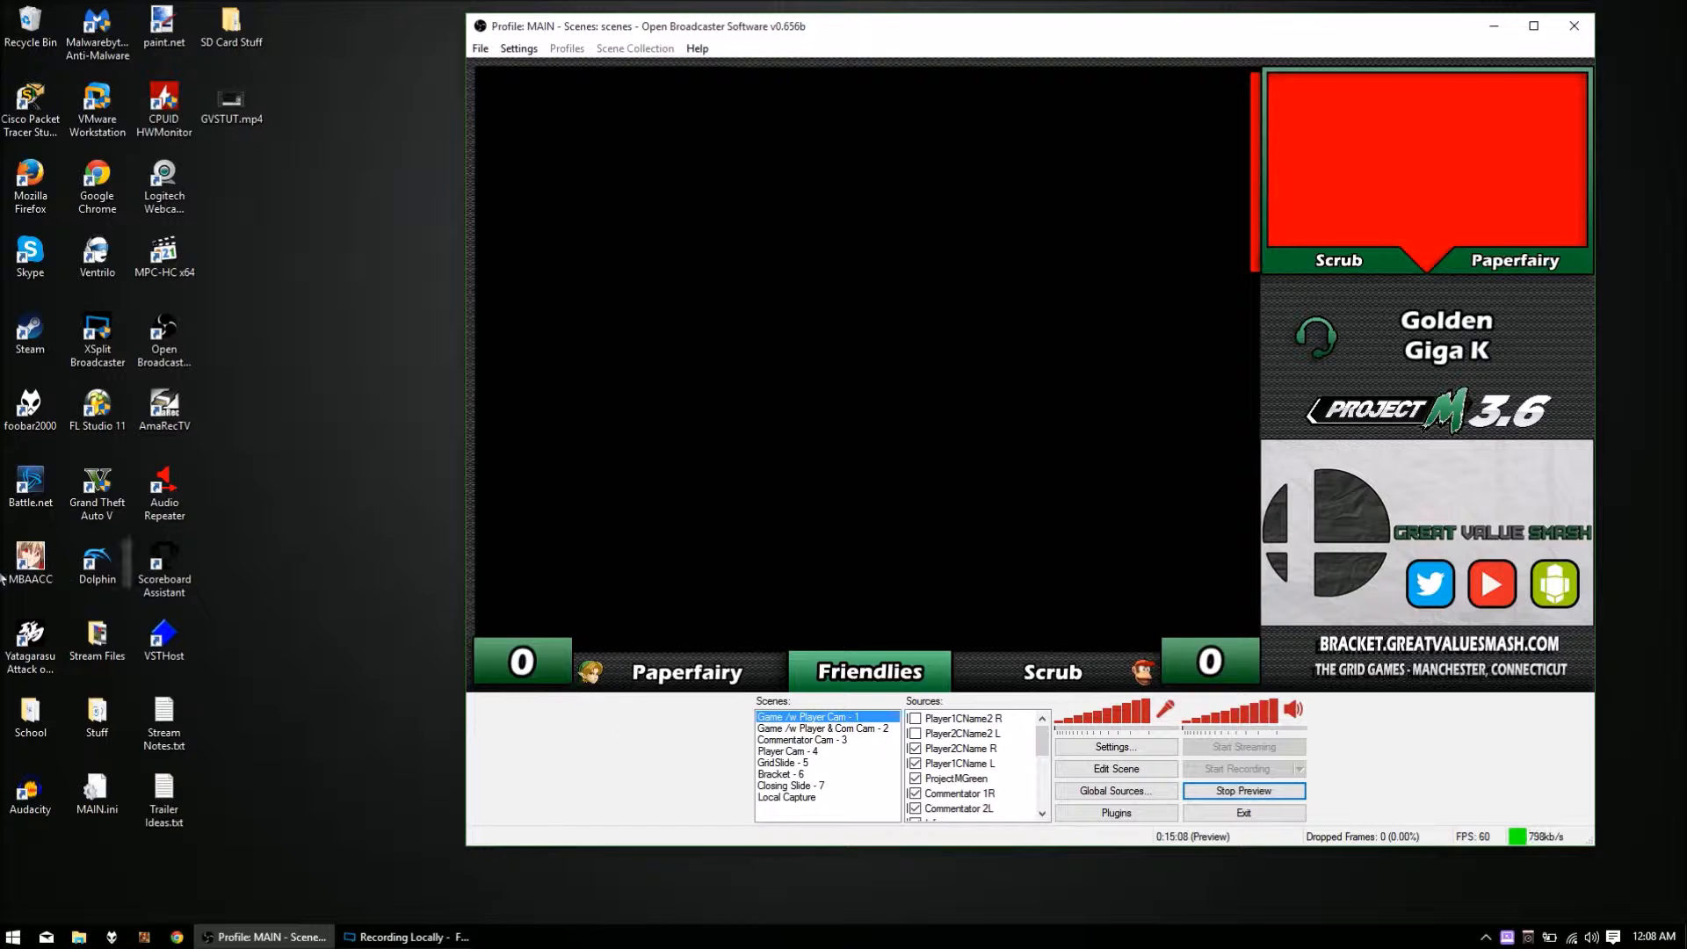
Open Scoreboard Assistant from the desktop and position its window near the lower edge of the OBS window
{"action": "left_click", "coordinate": [171, 589]}
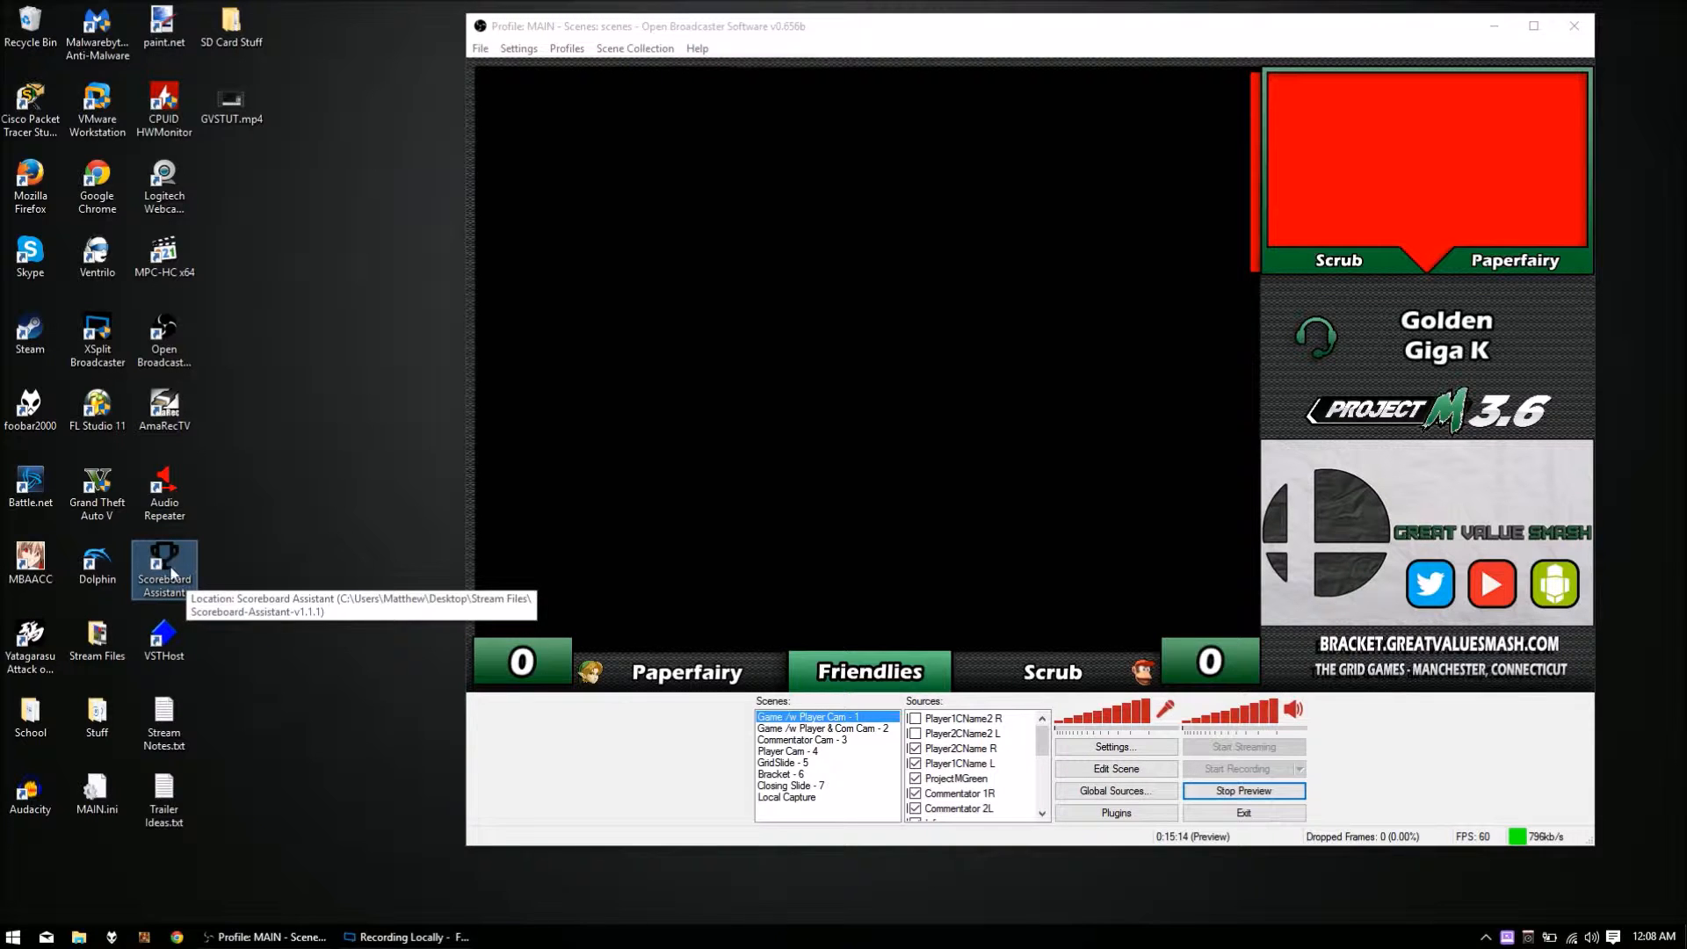
{"action": "double_click", "coordinate": [165, 559]}
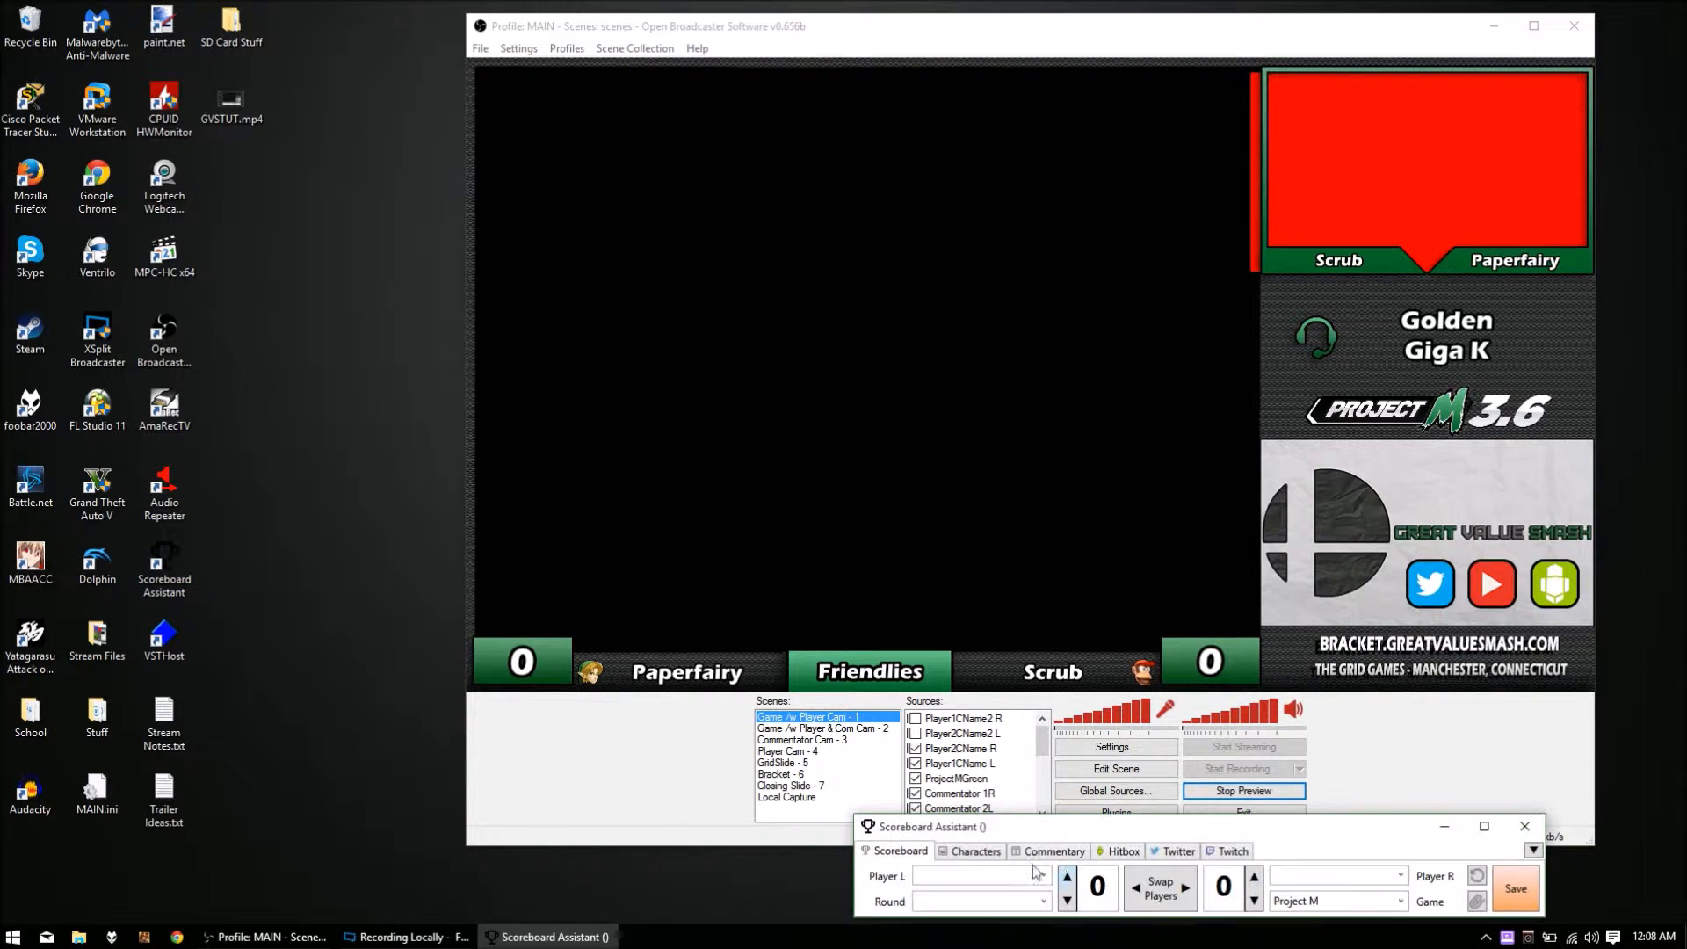
{"action": "mouse_move", "coordinate": [1051, 830]}
{"action": "left_mouse_down"}
{"action": "mouse_move", "coordinate": [1046, 802]}
{"action": "mouse_move", "coordinate": [1041, 819]}
{"action": "left_mouse_up"}
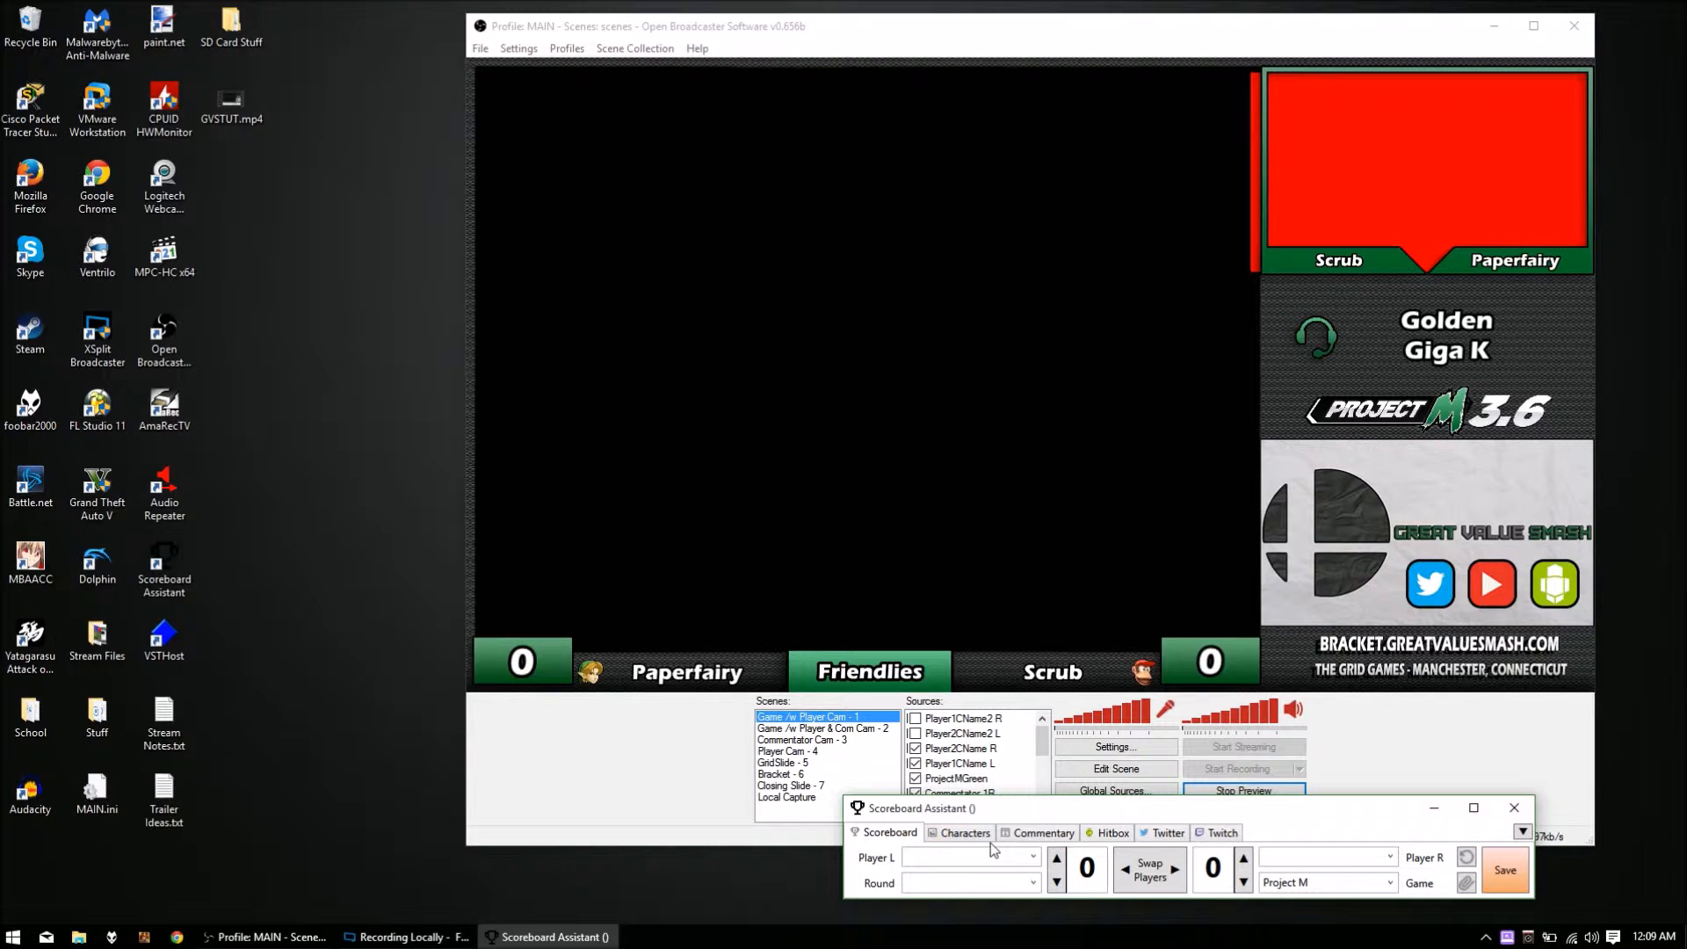
Set the left player to Giga K, the right player to Hotline and the round to Round 1, and save the scoreboard
{"action": "type", "text": "Gig"}
{"action": "type", "text": "a K"}
{"action": "type", "text": "Hotline"}
{"action": "type", "text": "Round 1"}
{"action": "left_click", "coordinate": [1502, 875]}
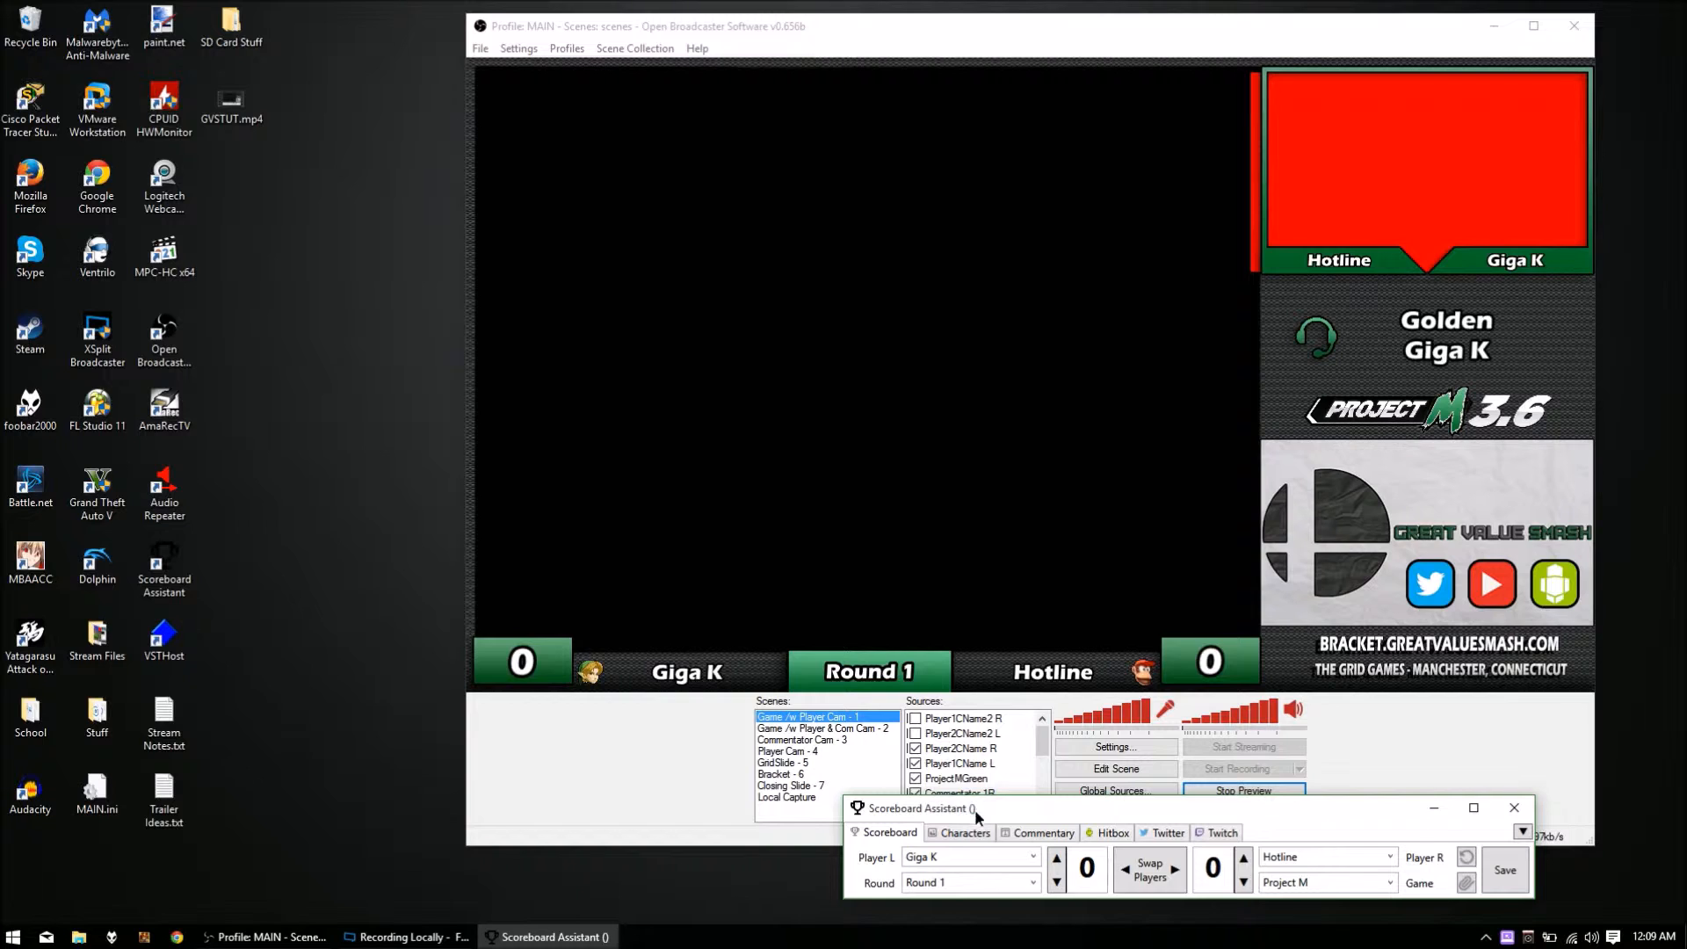
{"action": "left_click_drag", "start_coordinate": [974, 809], "coordinate": [1003, 828]}
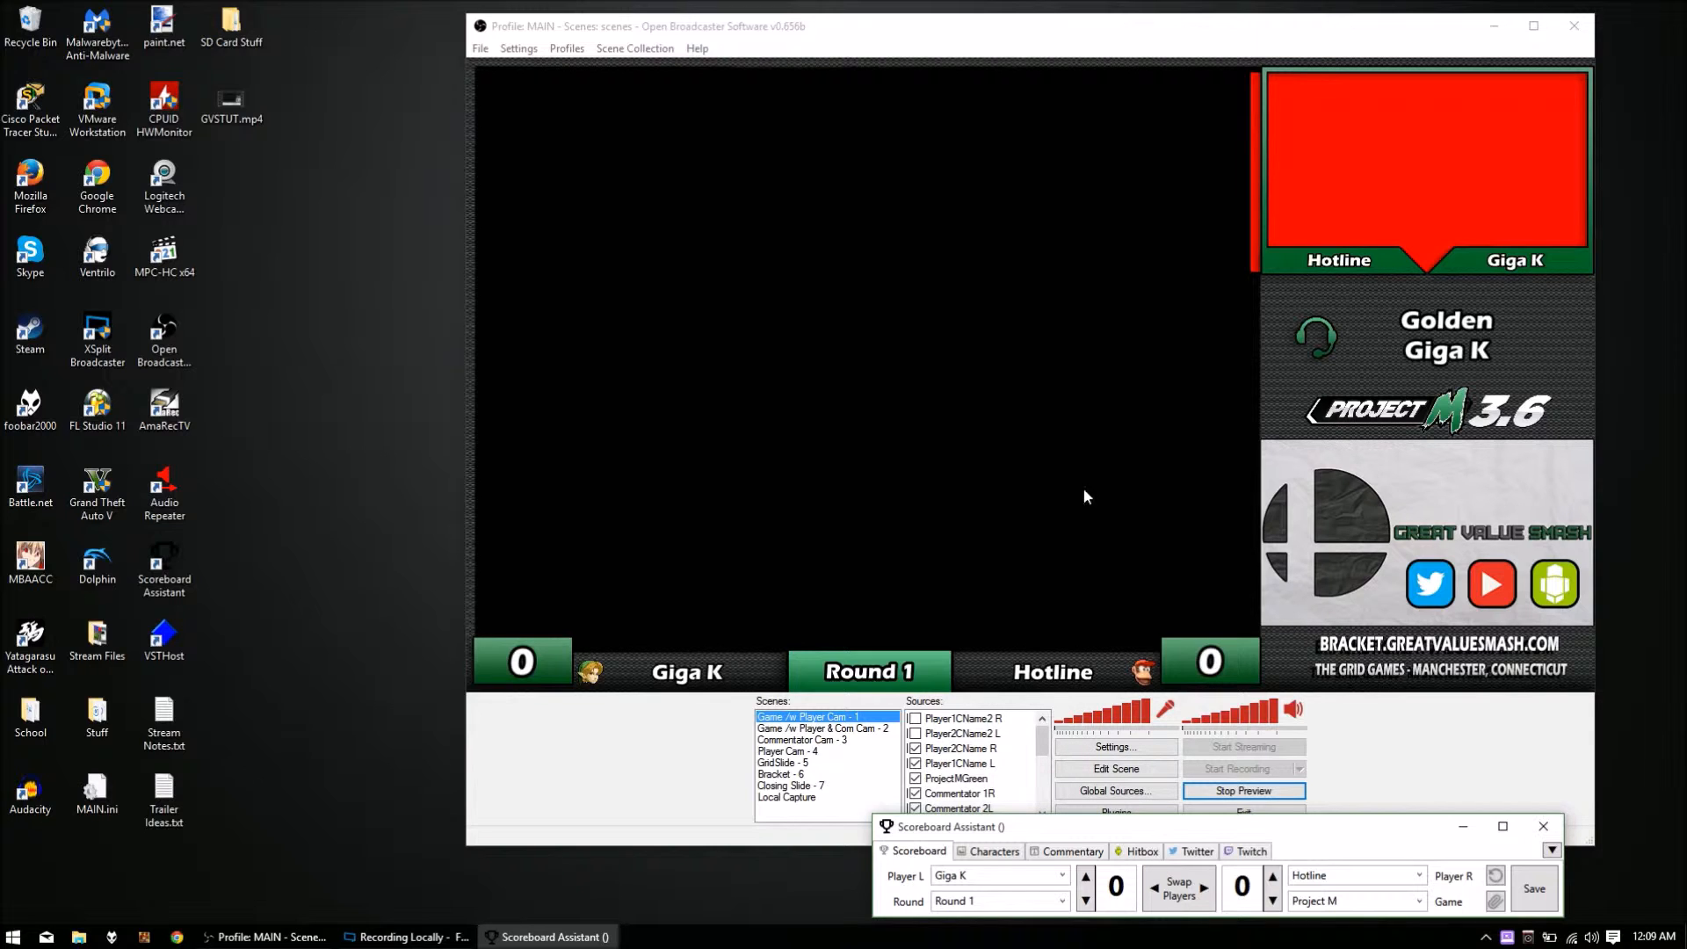
Swap the player camera names in OBS by showing Player1CName2 R and Player2CName2 L and hiding Player2CName R and Player1CName L
{"action": "left_click", "coordinate": [915, 733]}
{"action": "left_click", "coordinate": [916, 718]}
{"action": "left_click", "coordinate": [916, 763]}
{"action": "left_click", "coordinate": [916, 748]}
{"action": "left_click", "coordinate": [916, 763]}
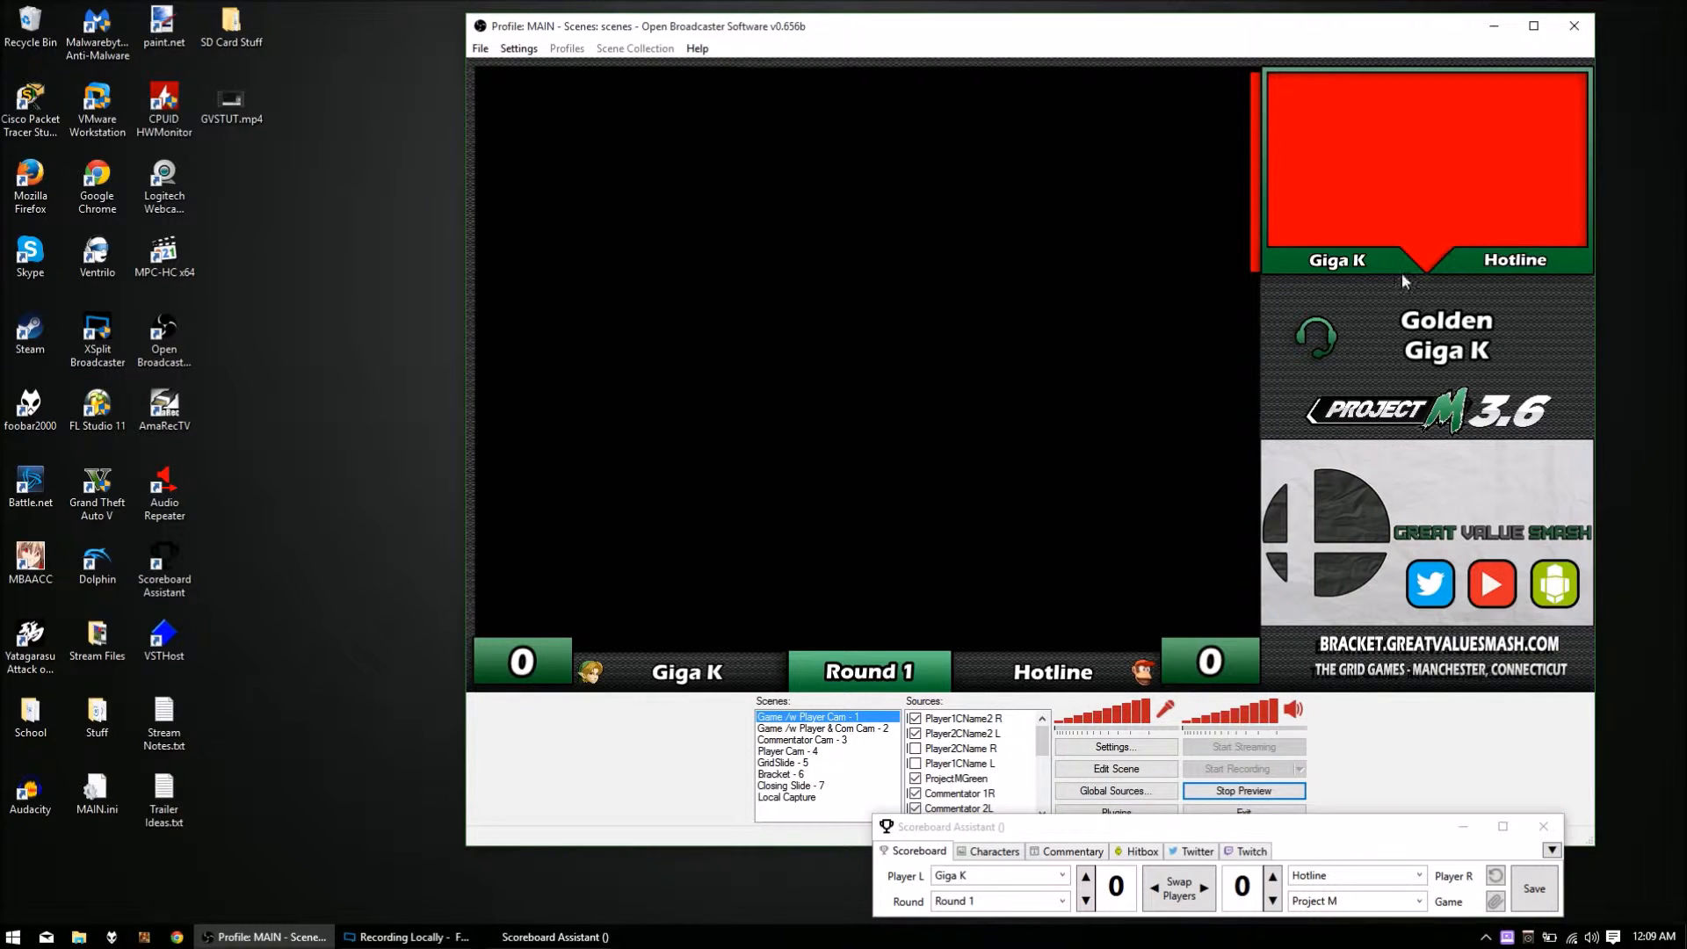
Restore the original camera names by showing Player1CName L and Player2CName R and hiding Player2CName2 L and Player1CName2 R
{"action": "left_click", "coordinate": [915, 763]}
{"action": "left_click", "coordinate": [916, 748]}
{"action": "left_click", "coordinate": [916, 733]}
{"action": "left_click", "coordinate": [916, 718]}
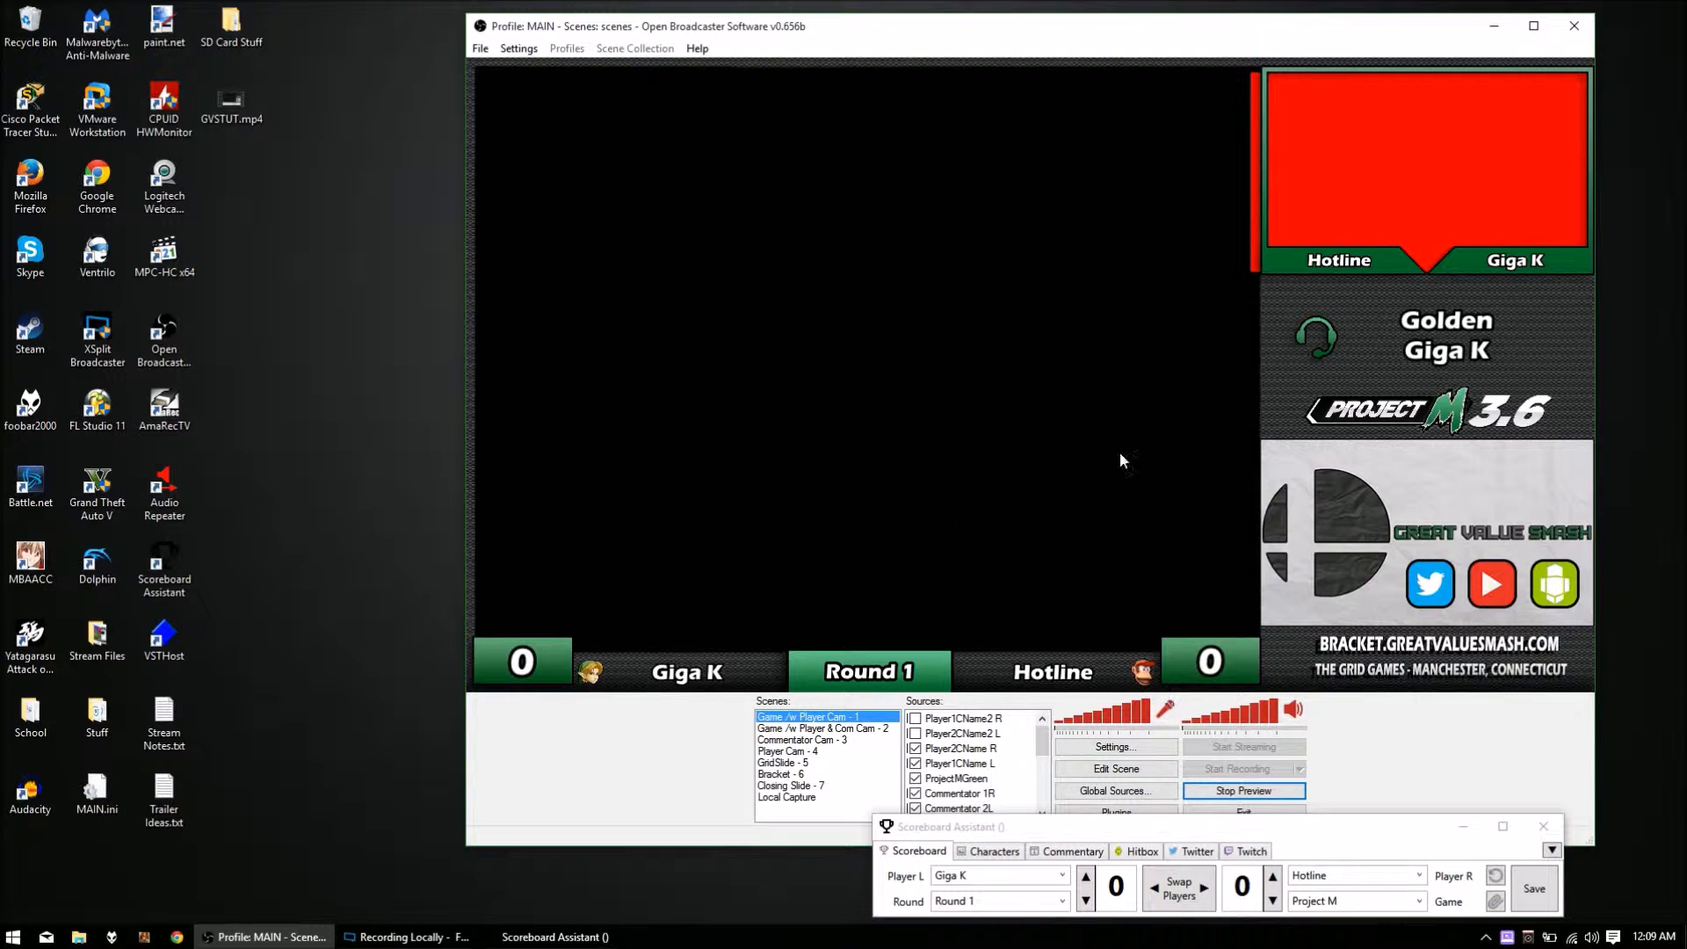
Choose Bowser as the first player's character in Scoreboard Assistant
{"action": "left_click", "coordinate": [986, 857]}
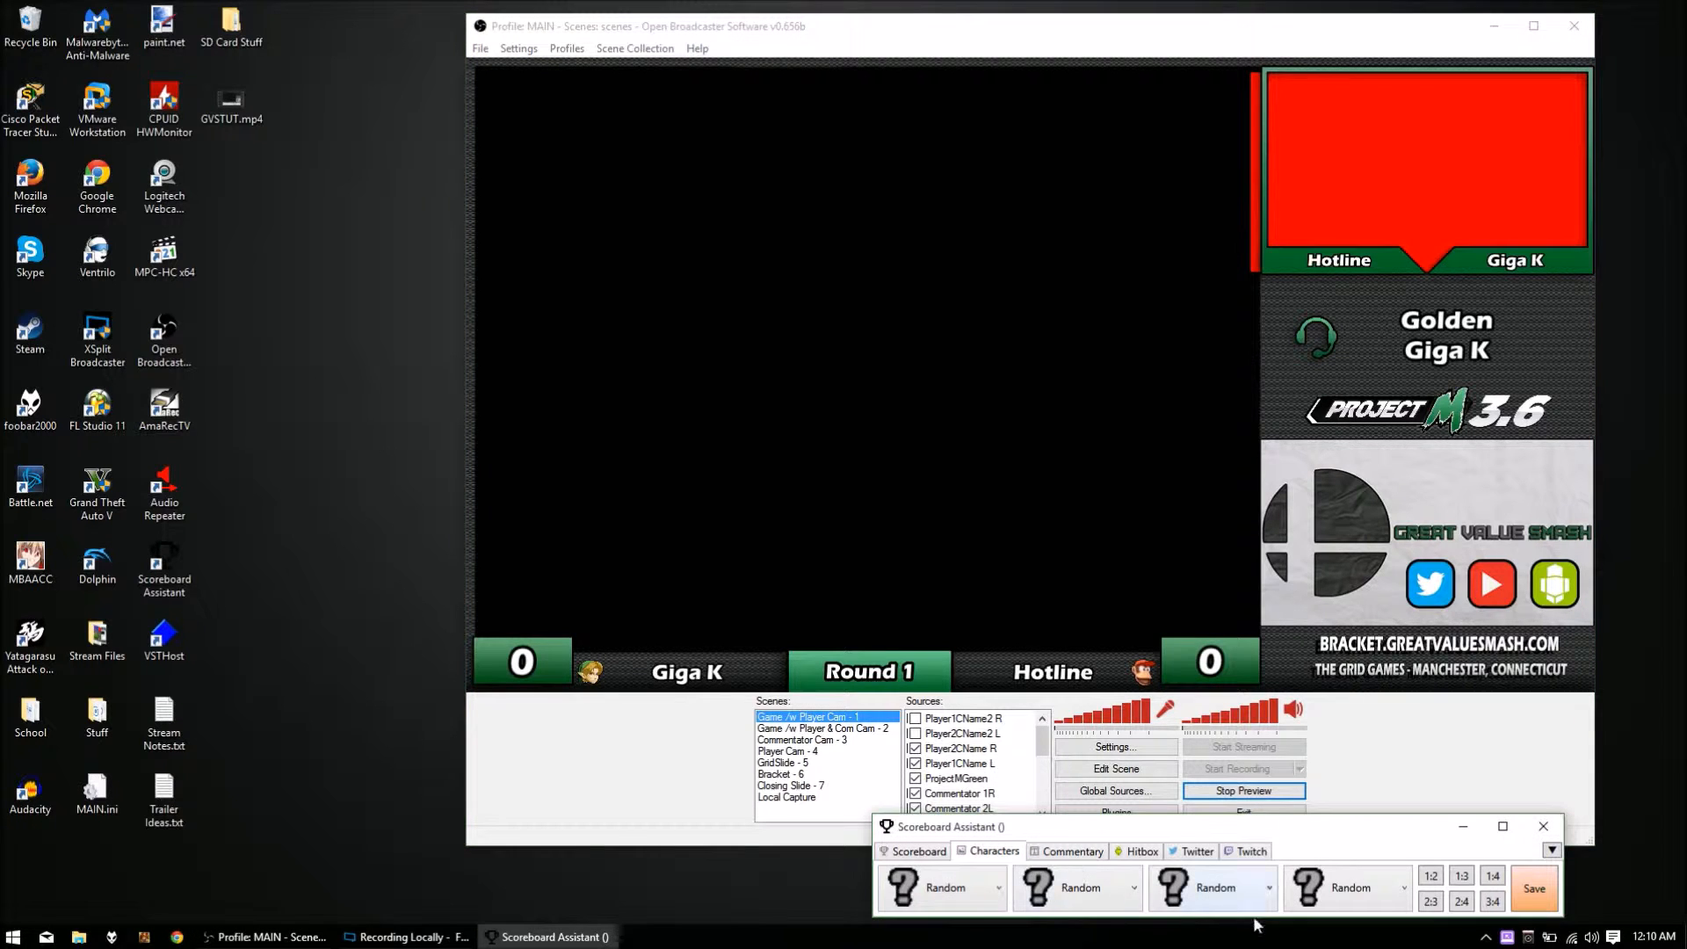
{"action": "left_click", "coordinate": [1537, 889]}
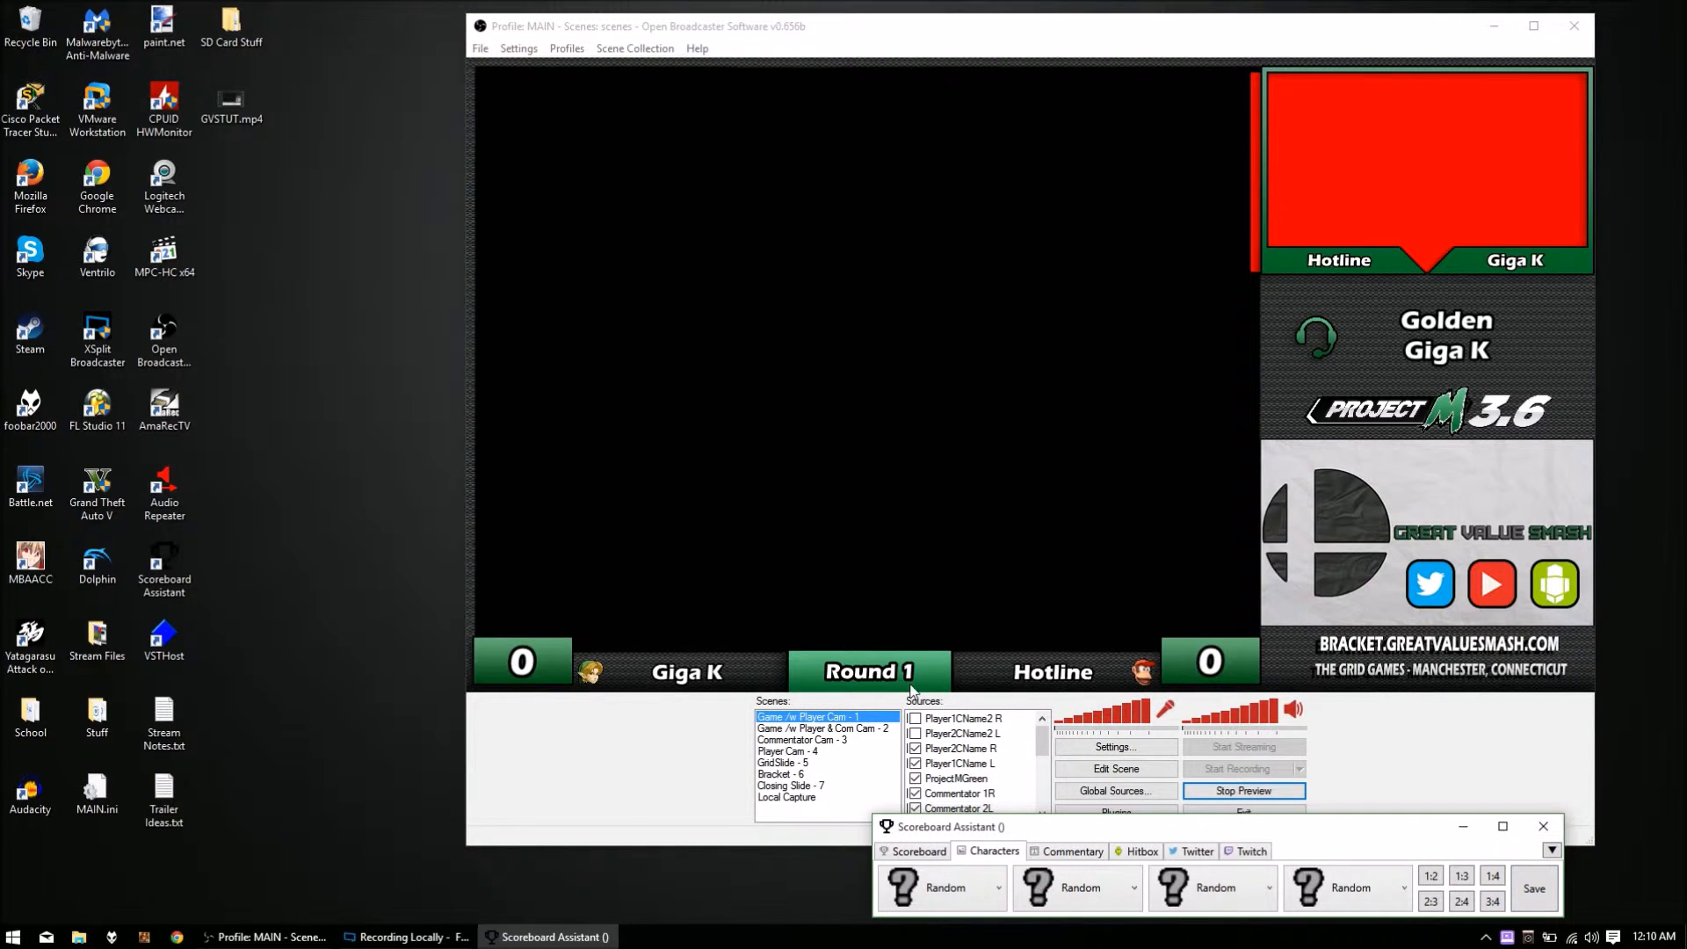
{"action": "left_click", "coordinate": [927, 883]}
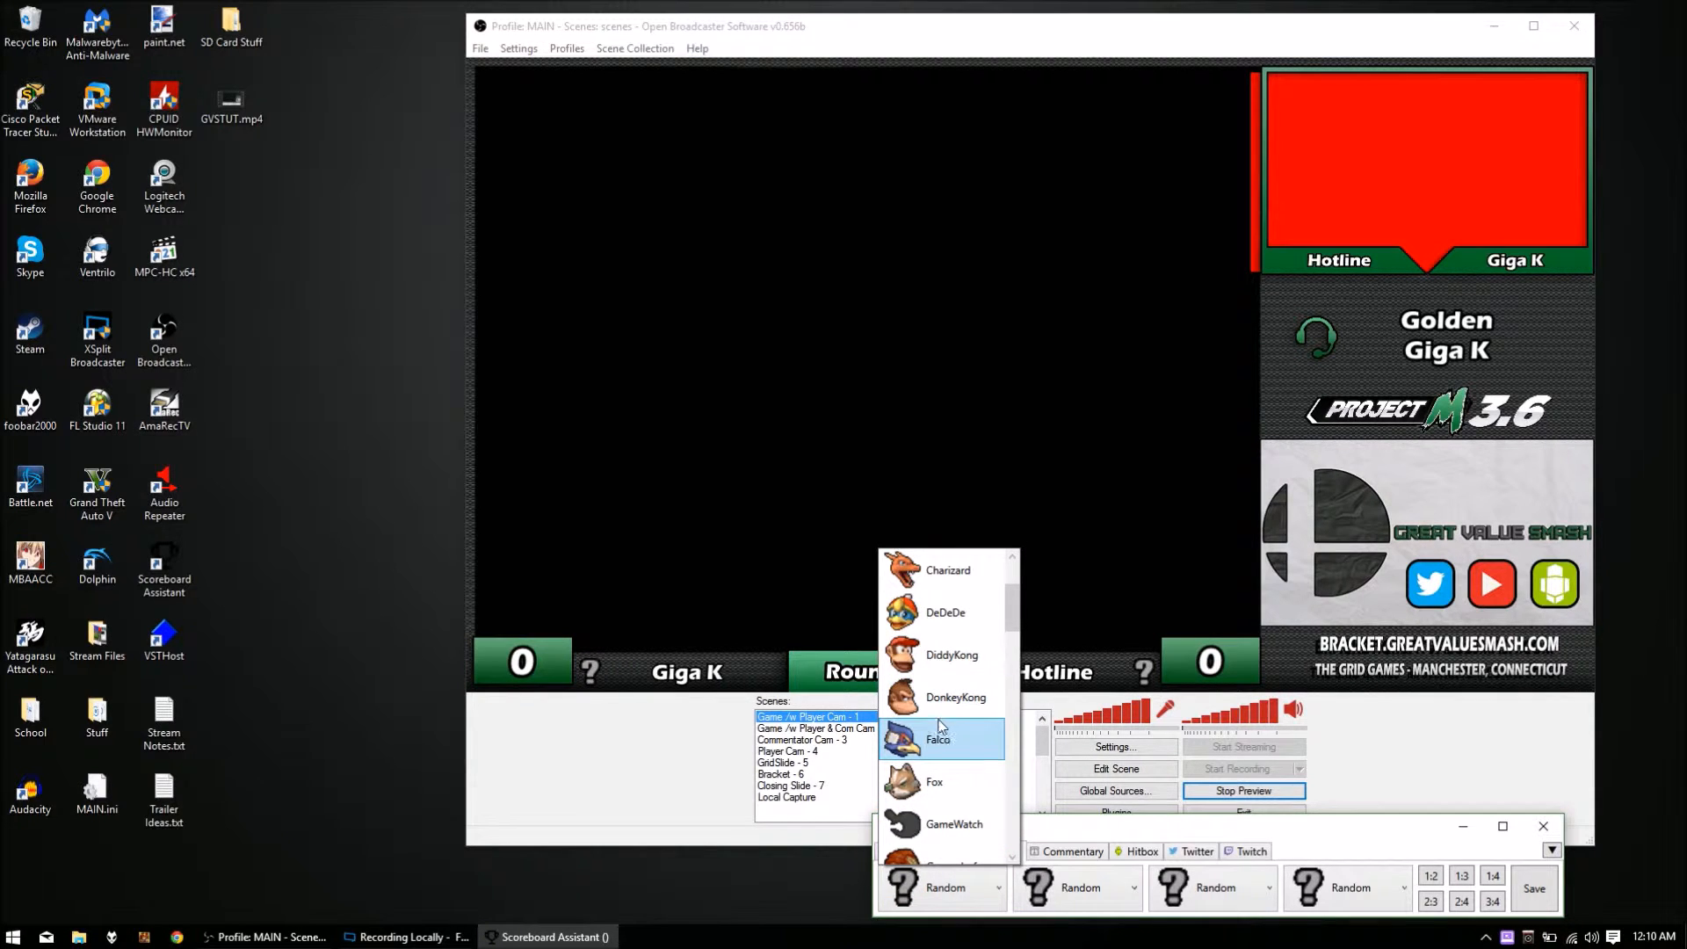
{"action": "scroll", "coordinate": [945, 687], "scroll_direction": "down", "scroll_amount": 9}
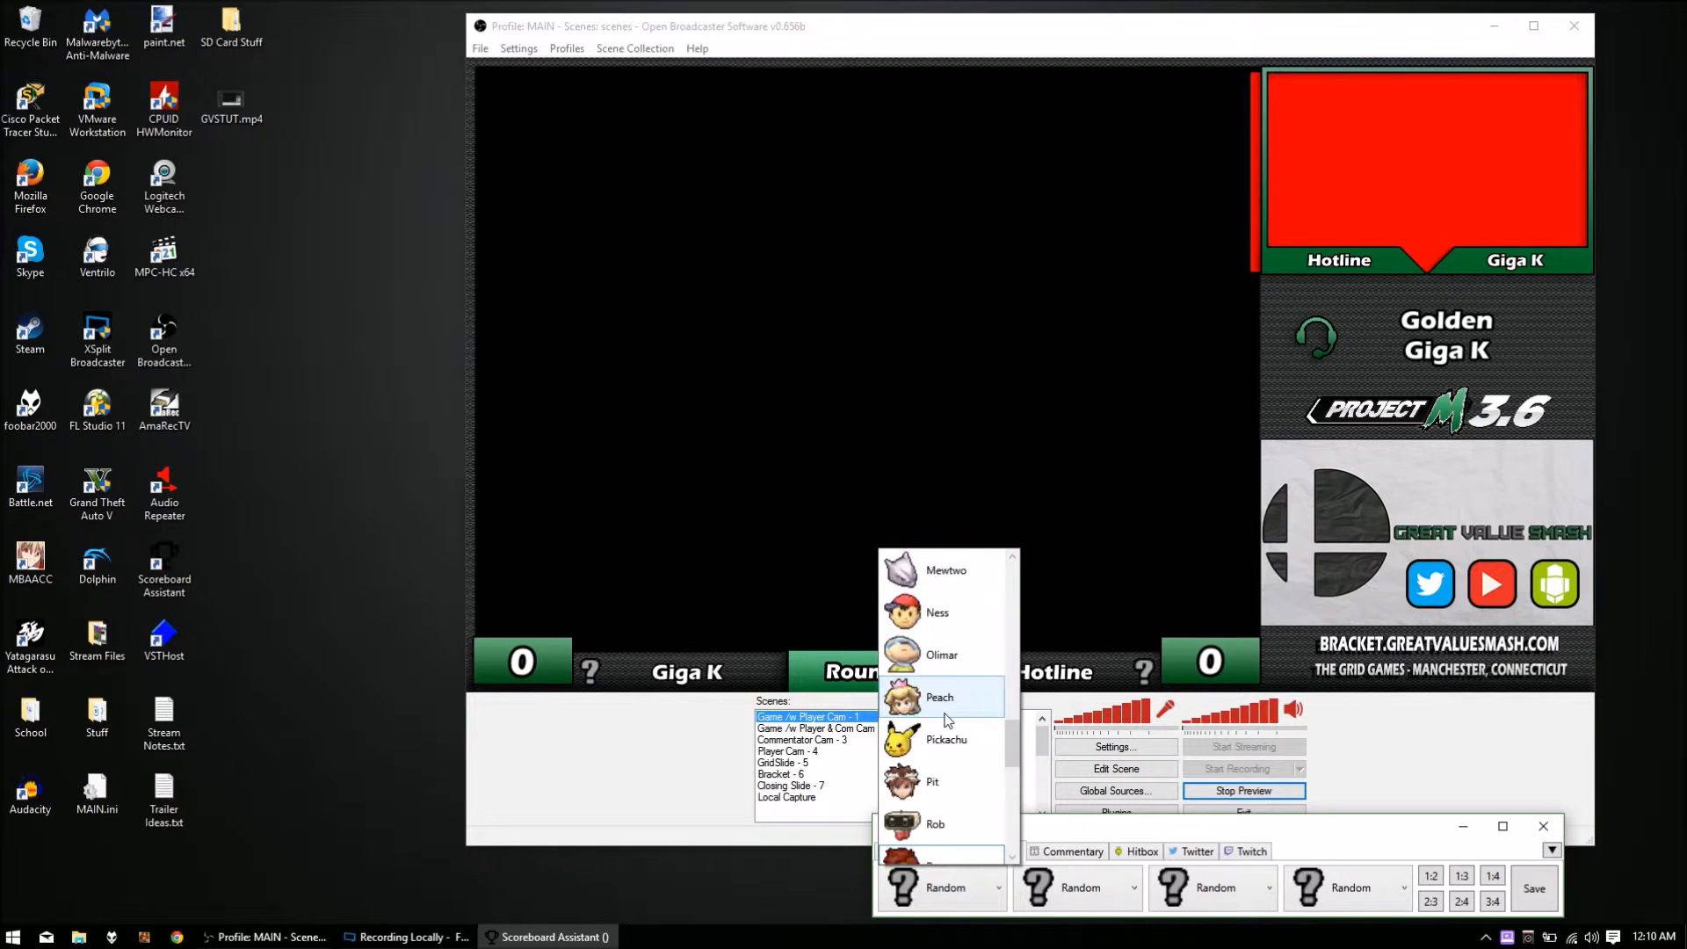
{"action": "scroll", "coordinate": [948, 720], "scroll_direction": "up", "scroll_amount": 9}
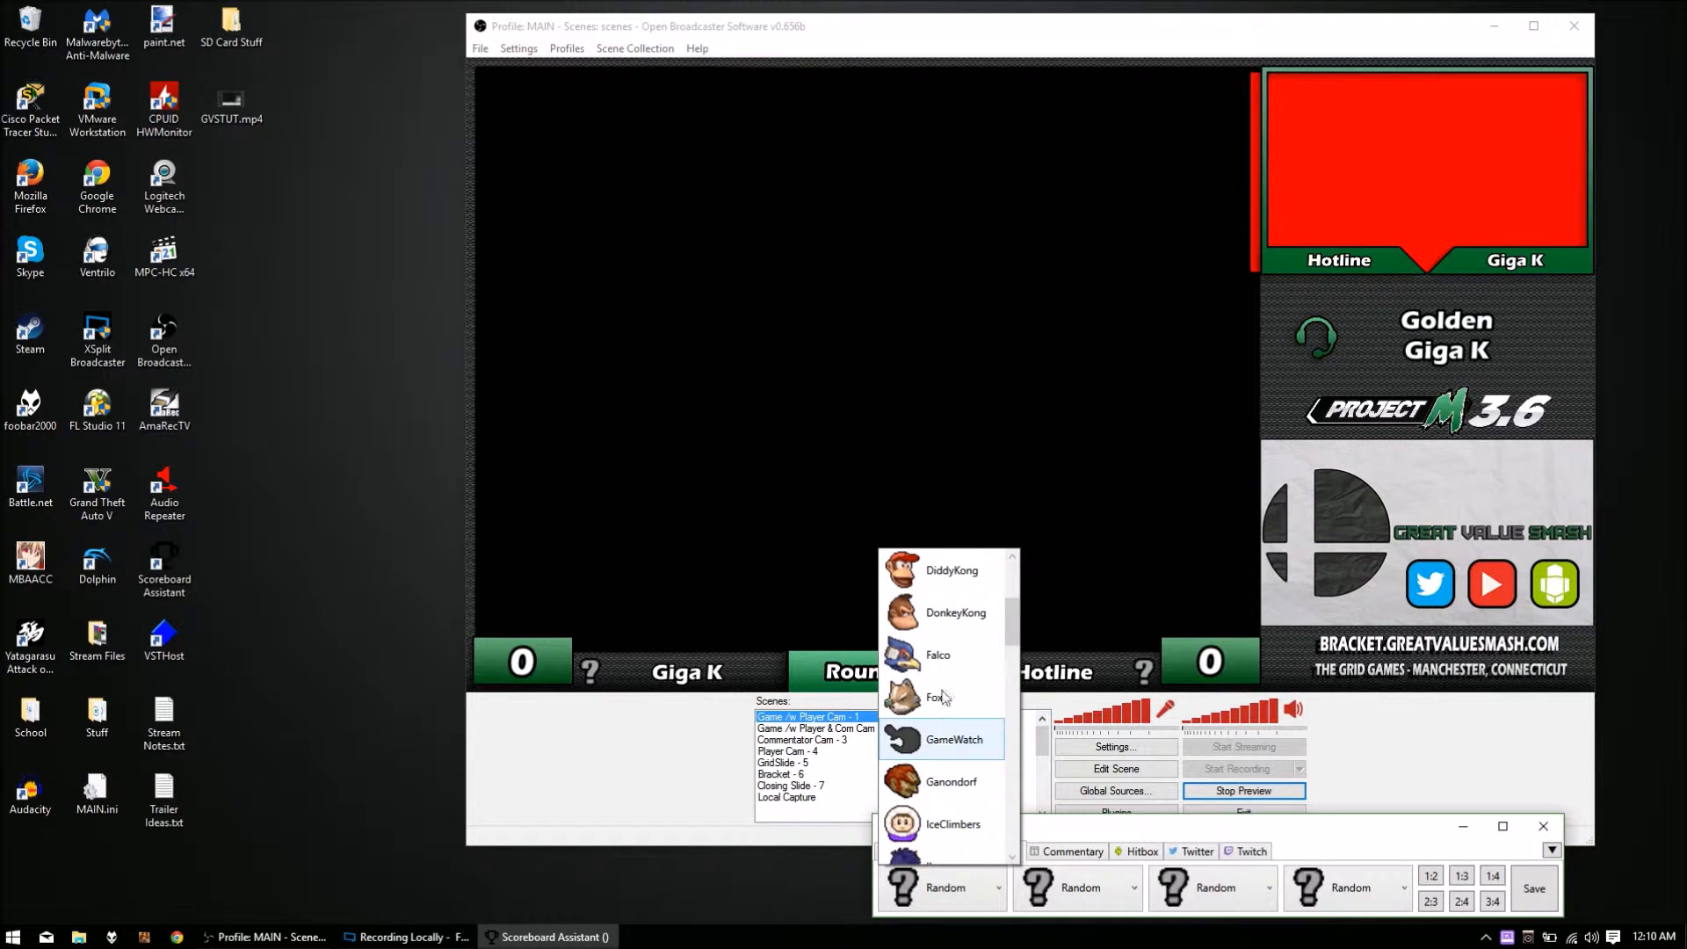
{"action": "scroll", "coordinate": [942, 731], "scroll_direction": "up", "scroll_amount": 4}
{"action": "left_click", "coordinate": [941, 615]}
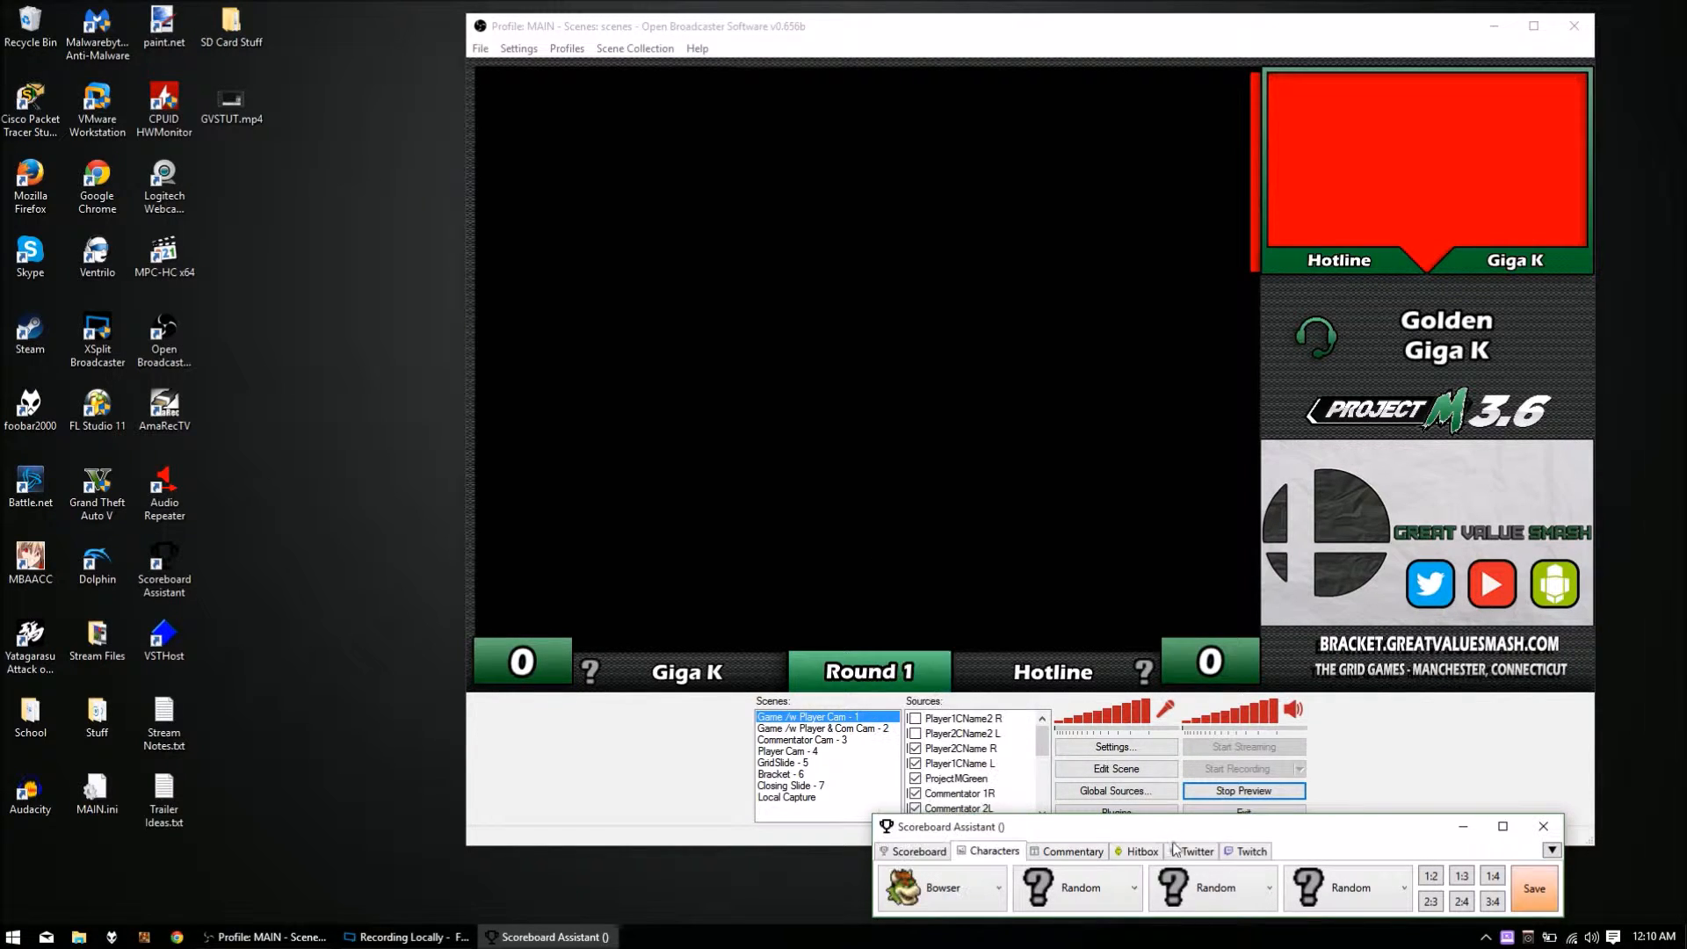
Choose Wolf as the second player's character and save the character selection to the overlay
{"action": "left_click", "coordinate": [1081, 888]}
{"action": "scroll", "coordinate": [1081, 747], "scroll_direction": "down", "scroll_amount": 11}
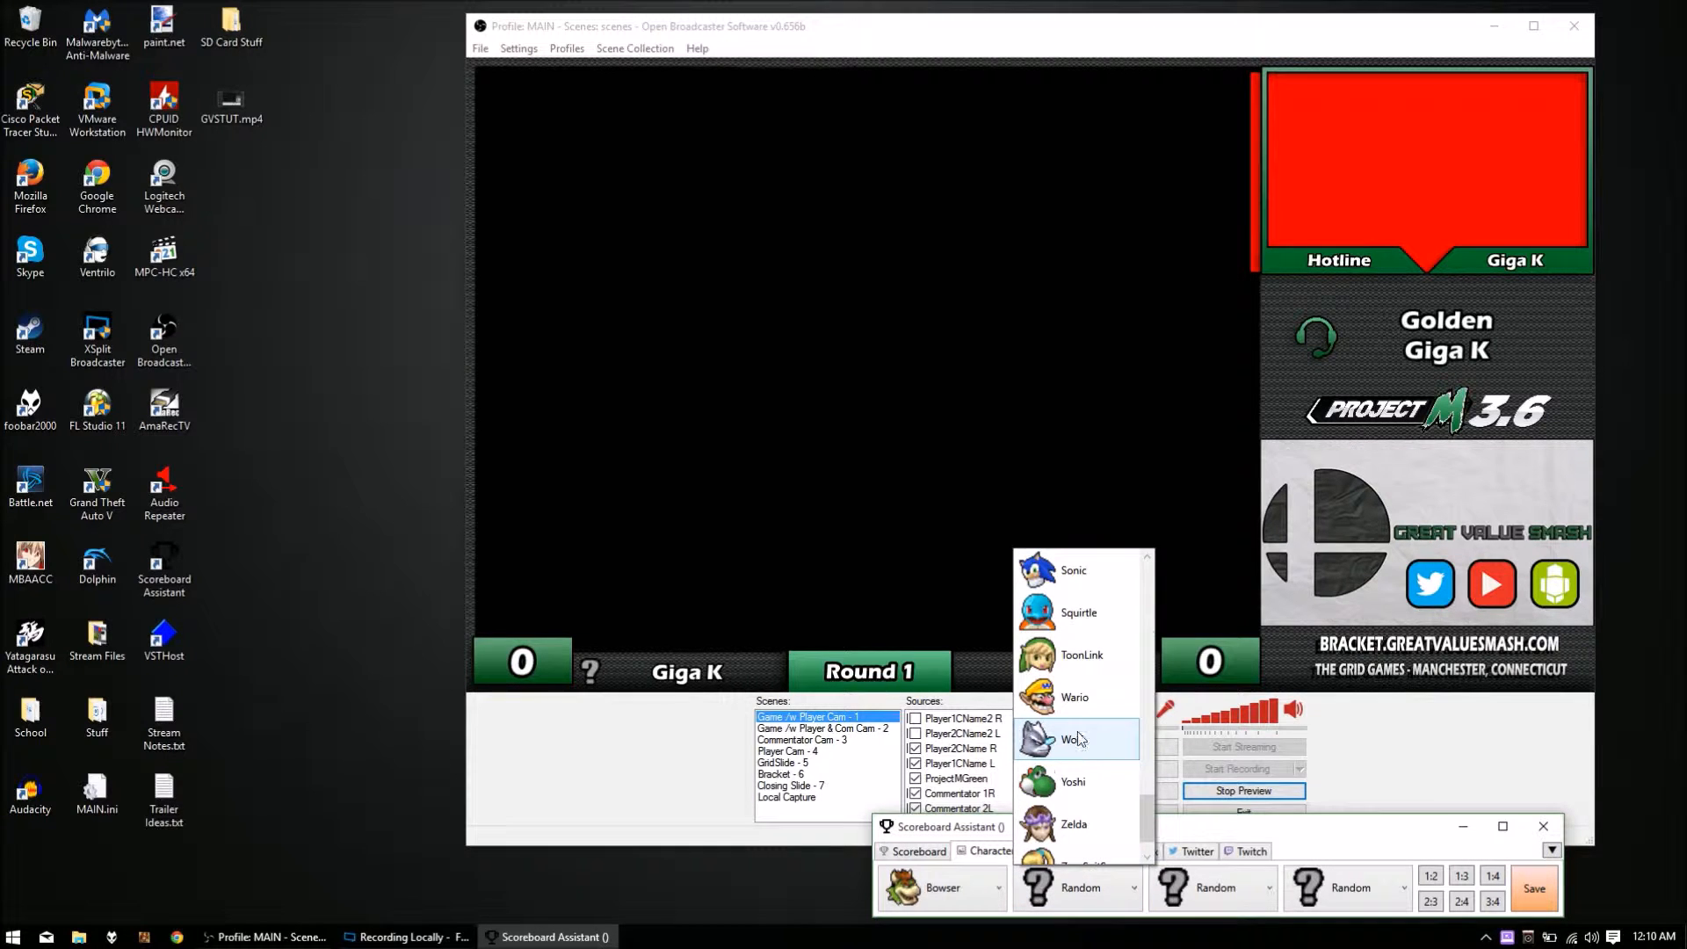
{"action": "left_click", "coordinate": [1081, 747]}
{"action": "left_click", "coordinate": [1530, 911]}
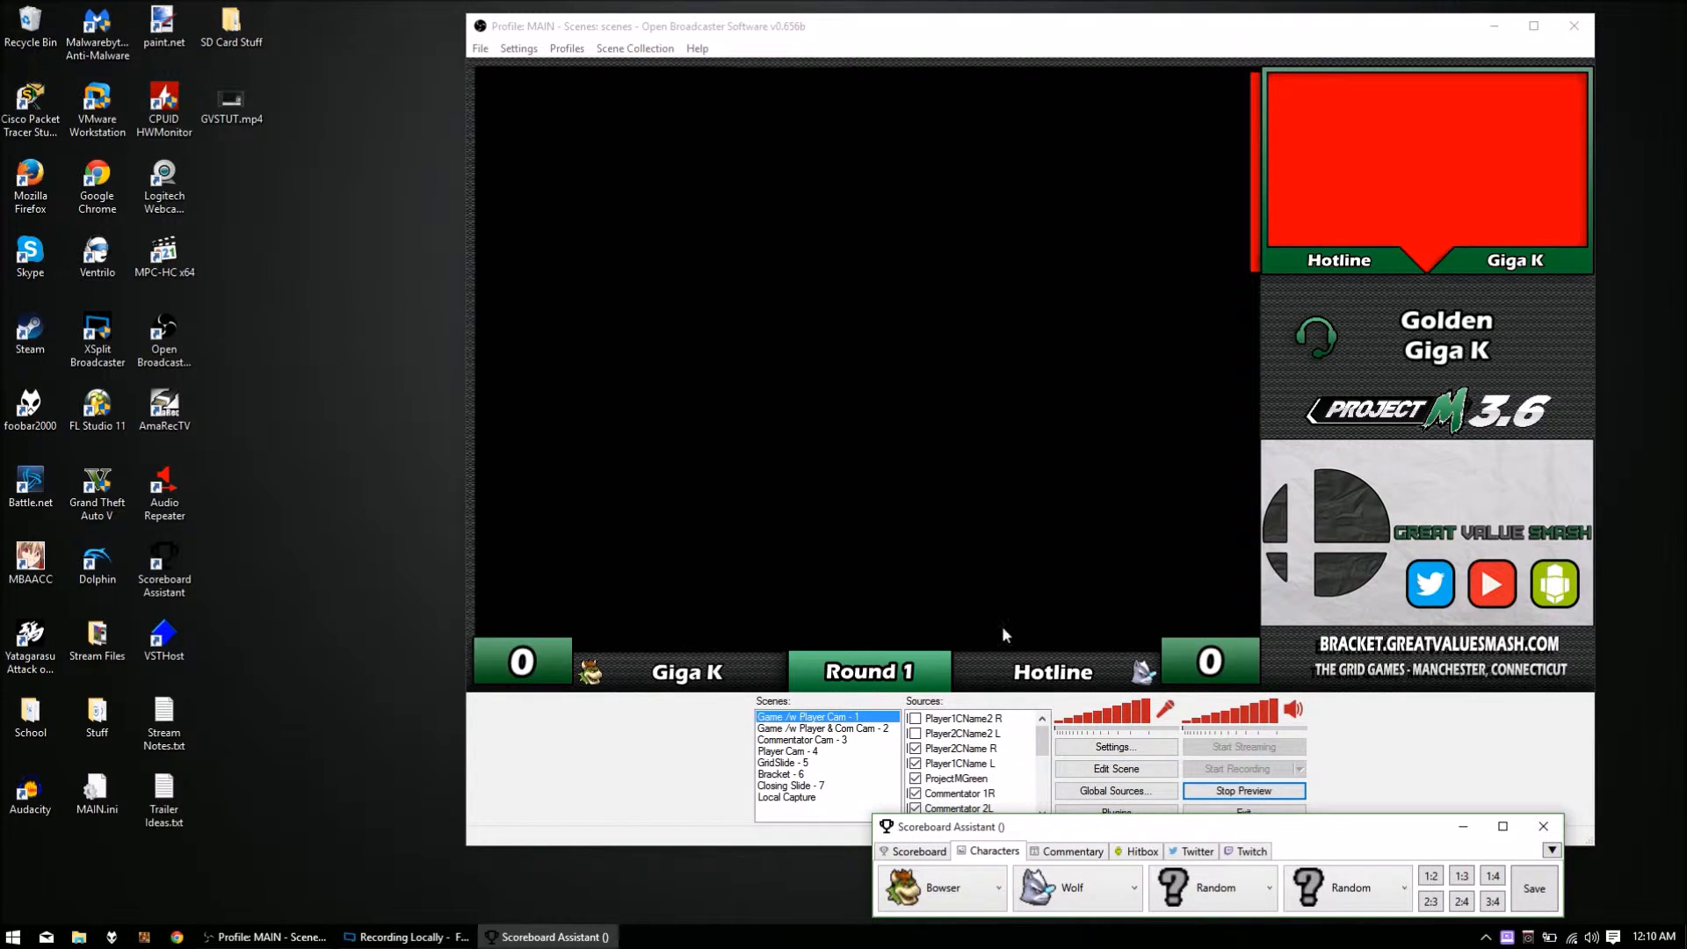
Set the left commentator to Golden and the right commentator to Wavebird, and save the commentary names
{"action": "left_click", "coordinate": [1053, 854]}
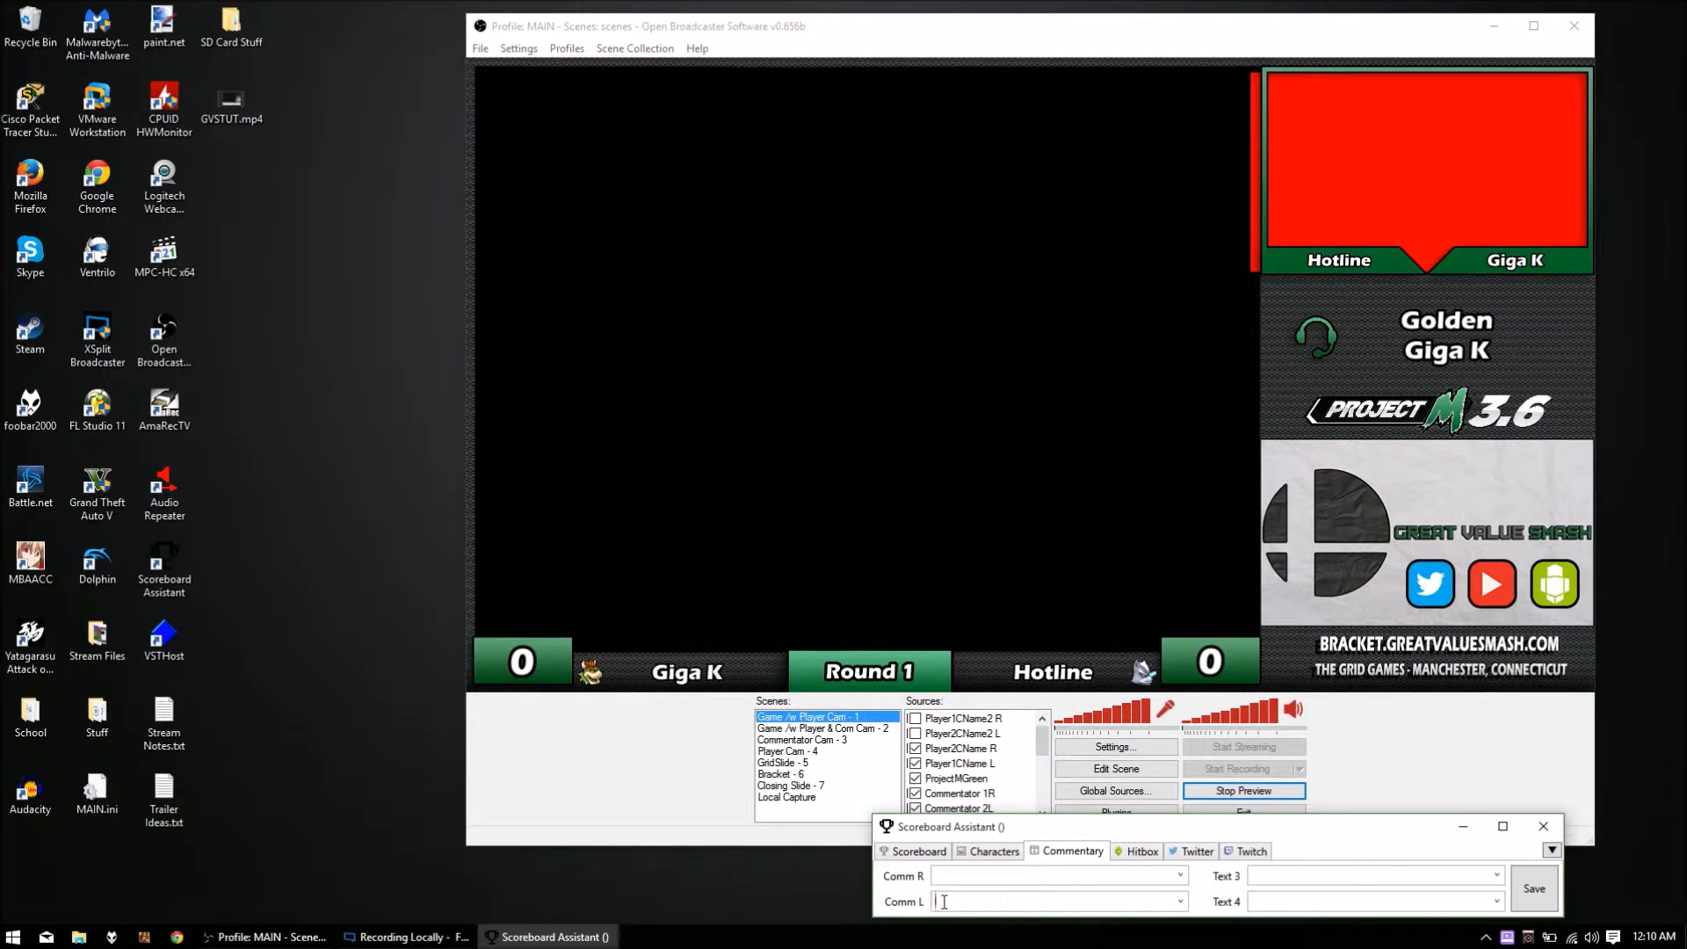
{"action": "left_click", "coordinate": [944, 902]}
{"action": "type", "text": "Golden"}
{"action": "left_click", "coordinate": [966, 879]}
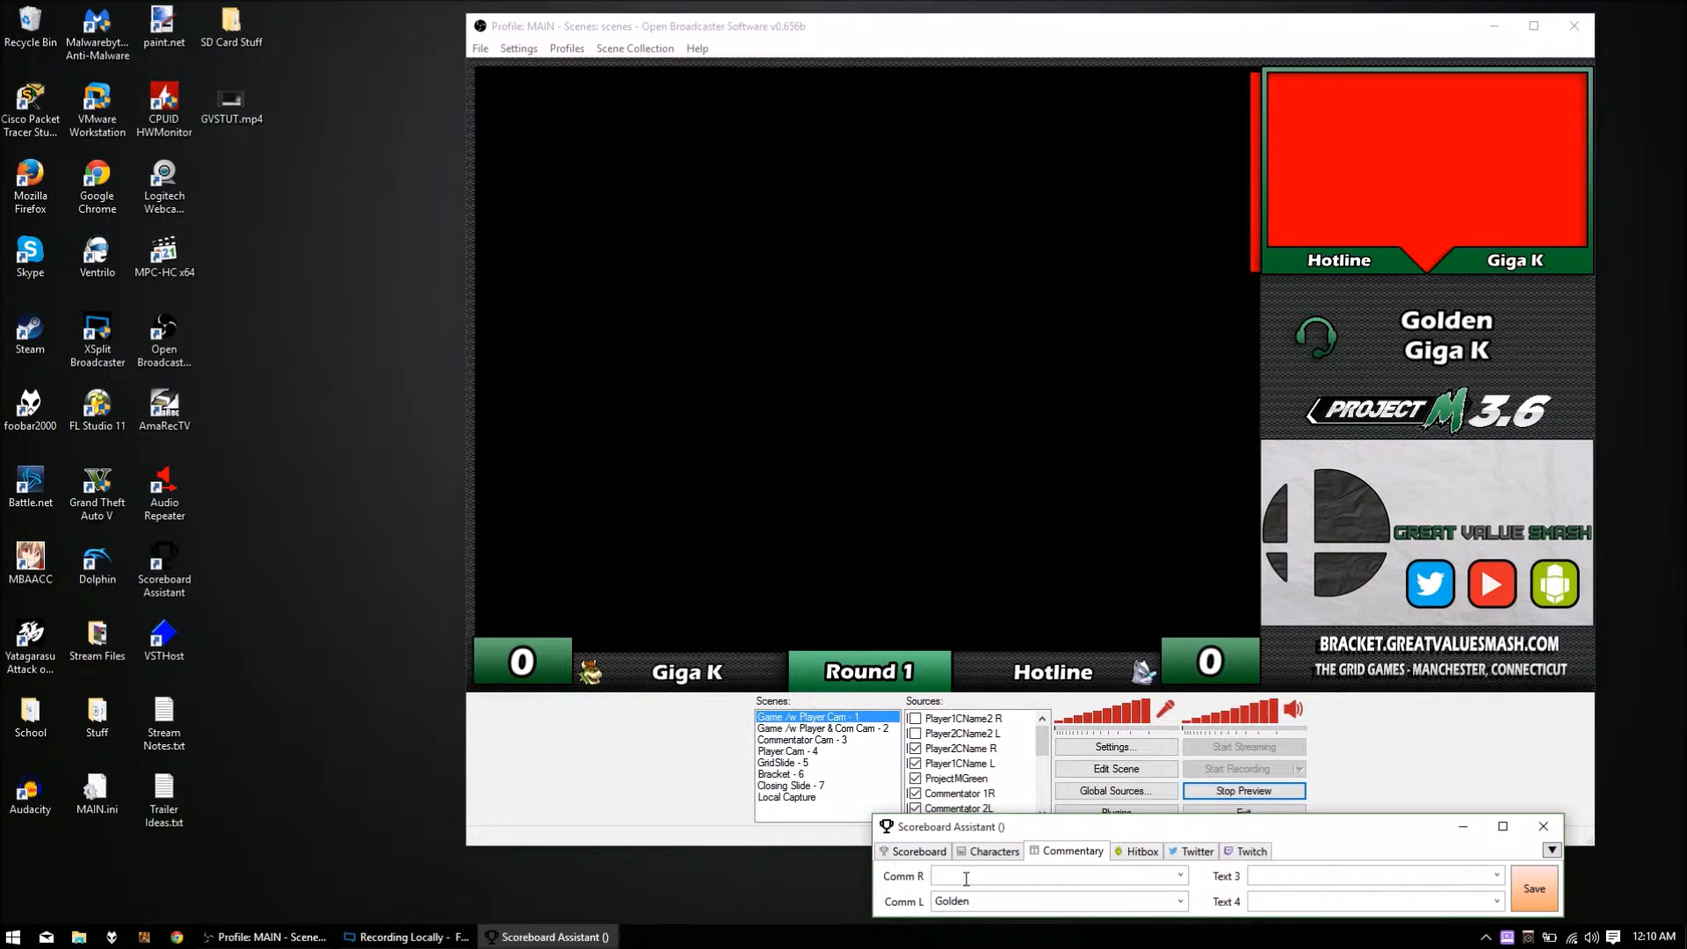
{"action": "type", "text": "Wavebird"}
{"action": "left_click", "coordinate": [1529, 892]}
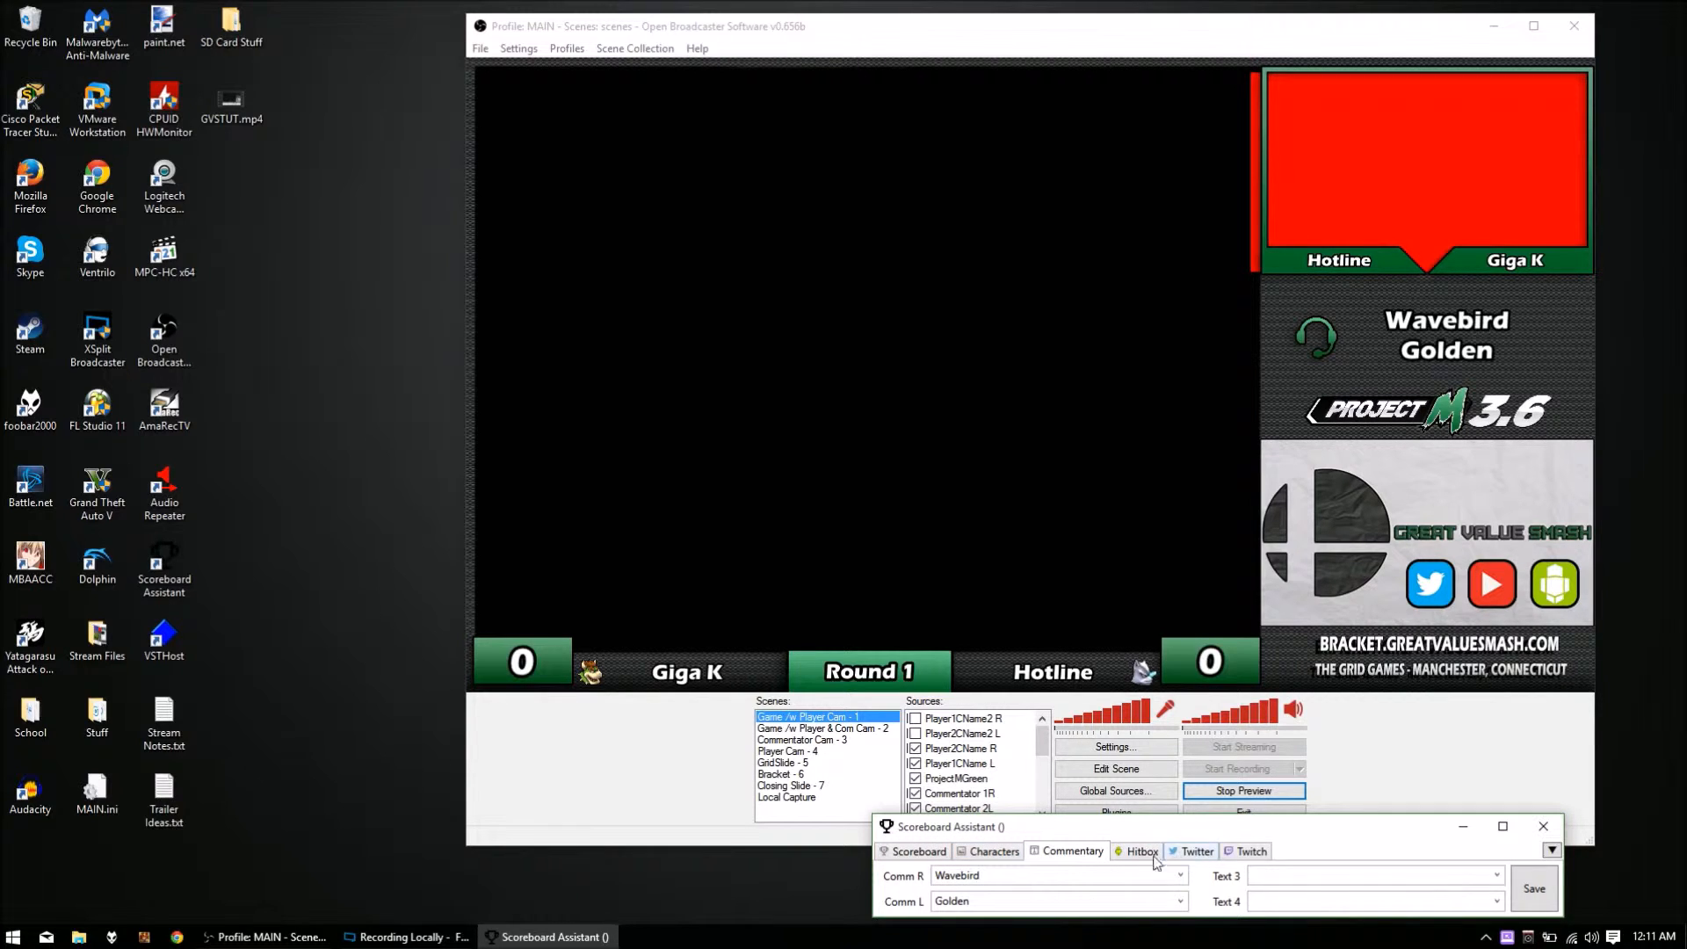
Set Hotline's score to 1, save the scoreboard, and move the Scoreboard Assistant window slightly higher
{"action": "left_click", "coordinate": [1182, 853]}
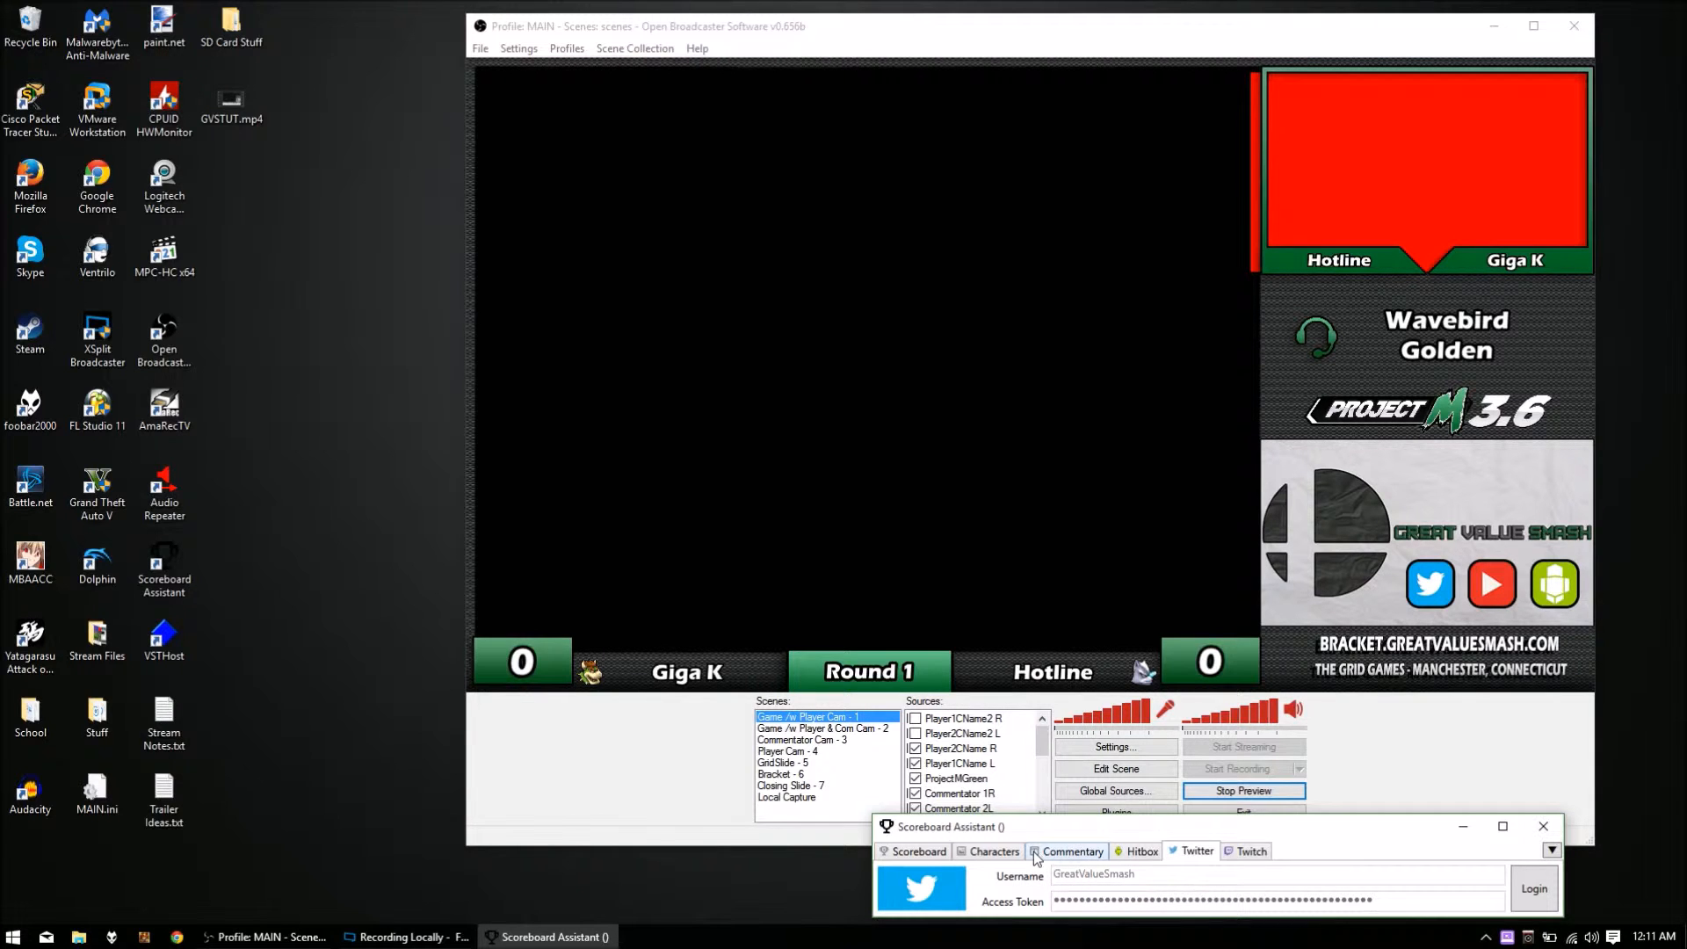
{"action": "left_click", "coordinate": [916, 853]}
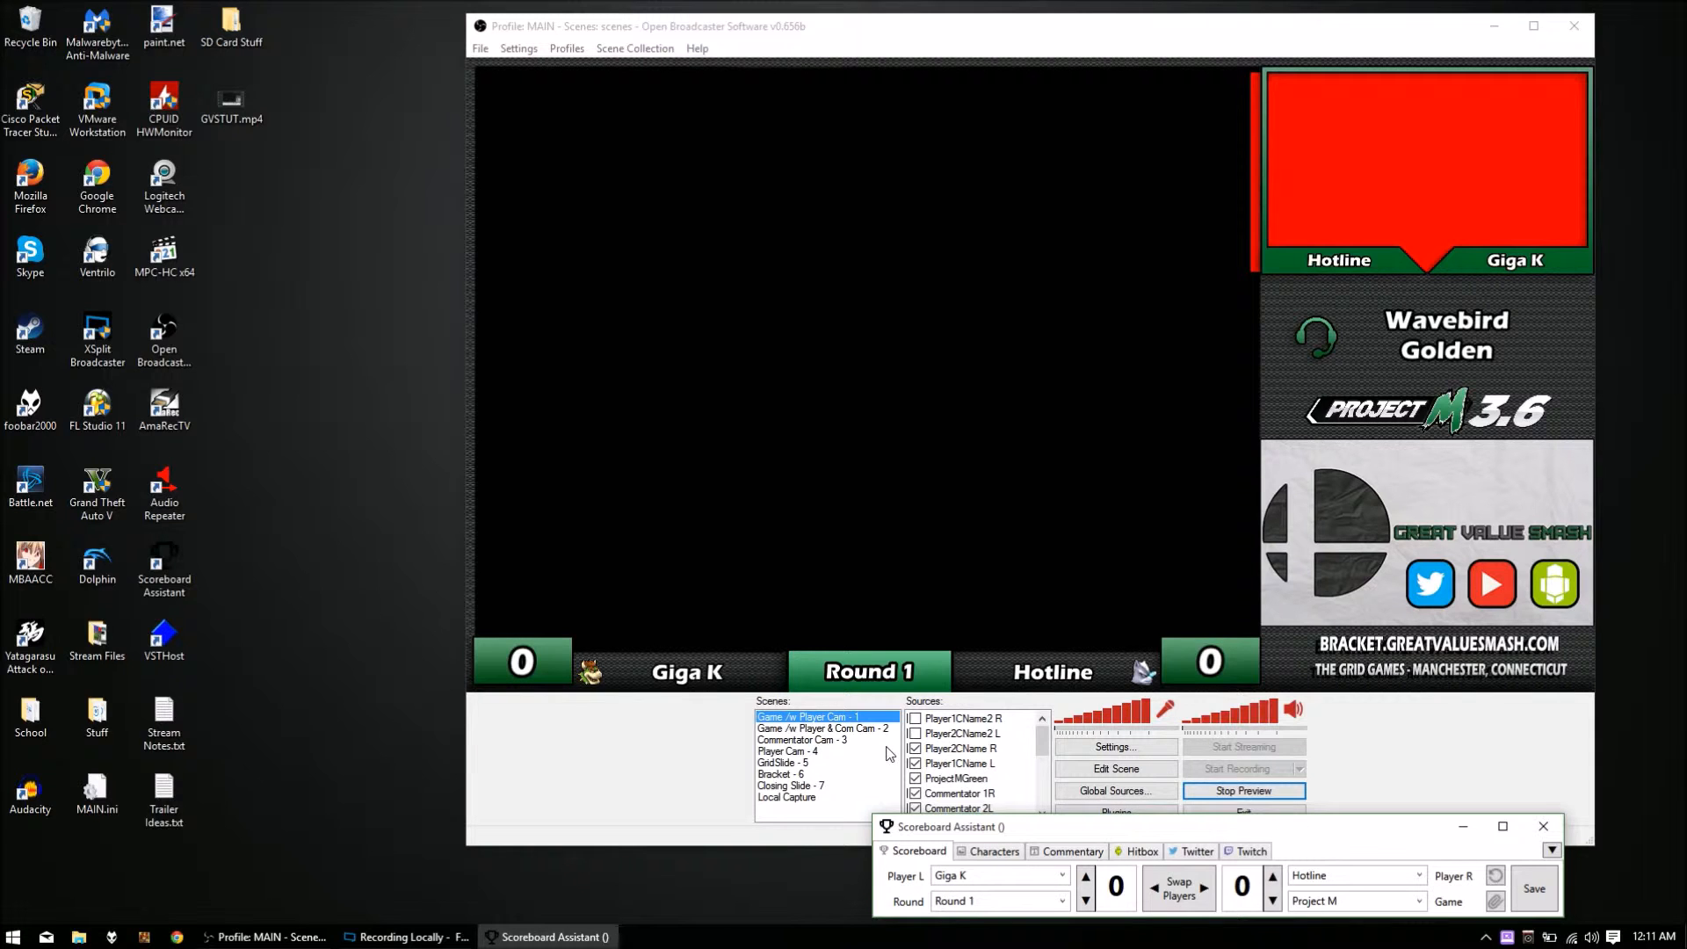
{"action": "left_click", "coordinate": [1274, 878]}
{"action": "left_click", "coordinate": [1274, 878]}
{"action": "left_click", "coordinate": [1273, 901]}
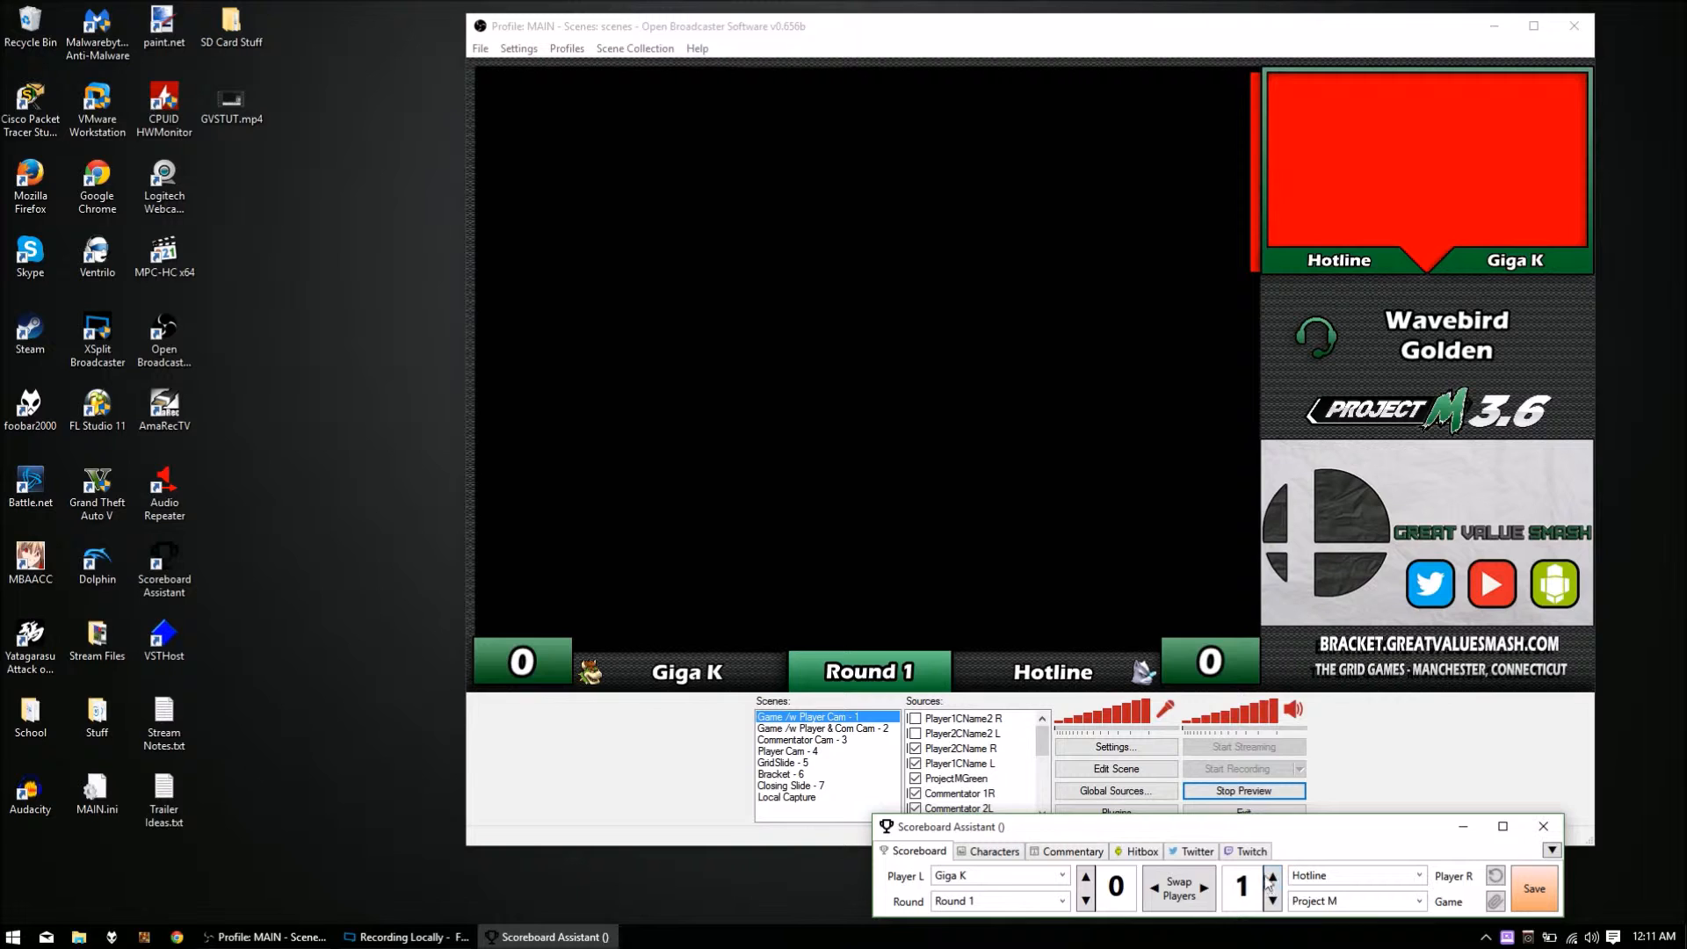
{"action": "left_click", "coordinate": [1273, 878]}
{"action": "left_click", "coordinate": [1547, 892]}
{"action": "left_click", "coordinate": [1273, 901]}
{"action": "left_click", "coordinate": [1529, 886]}
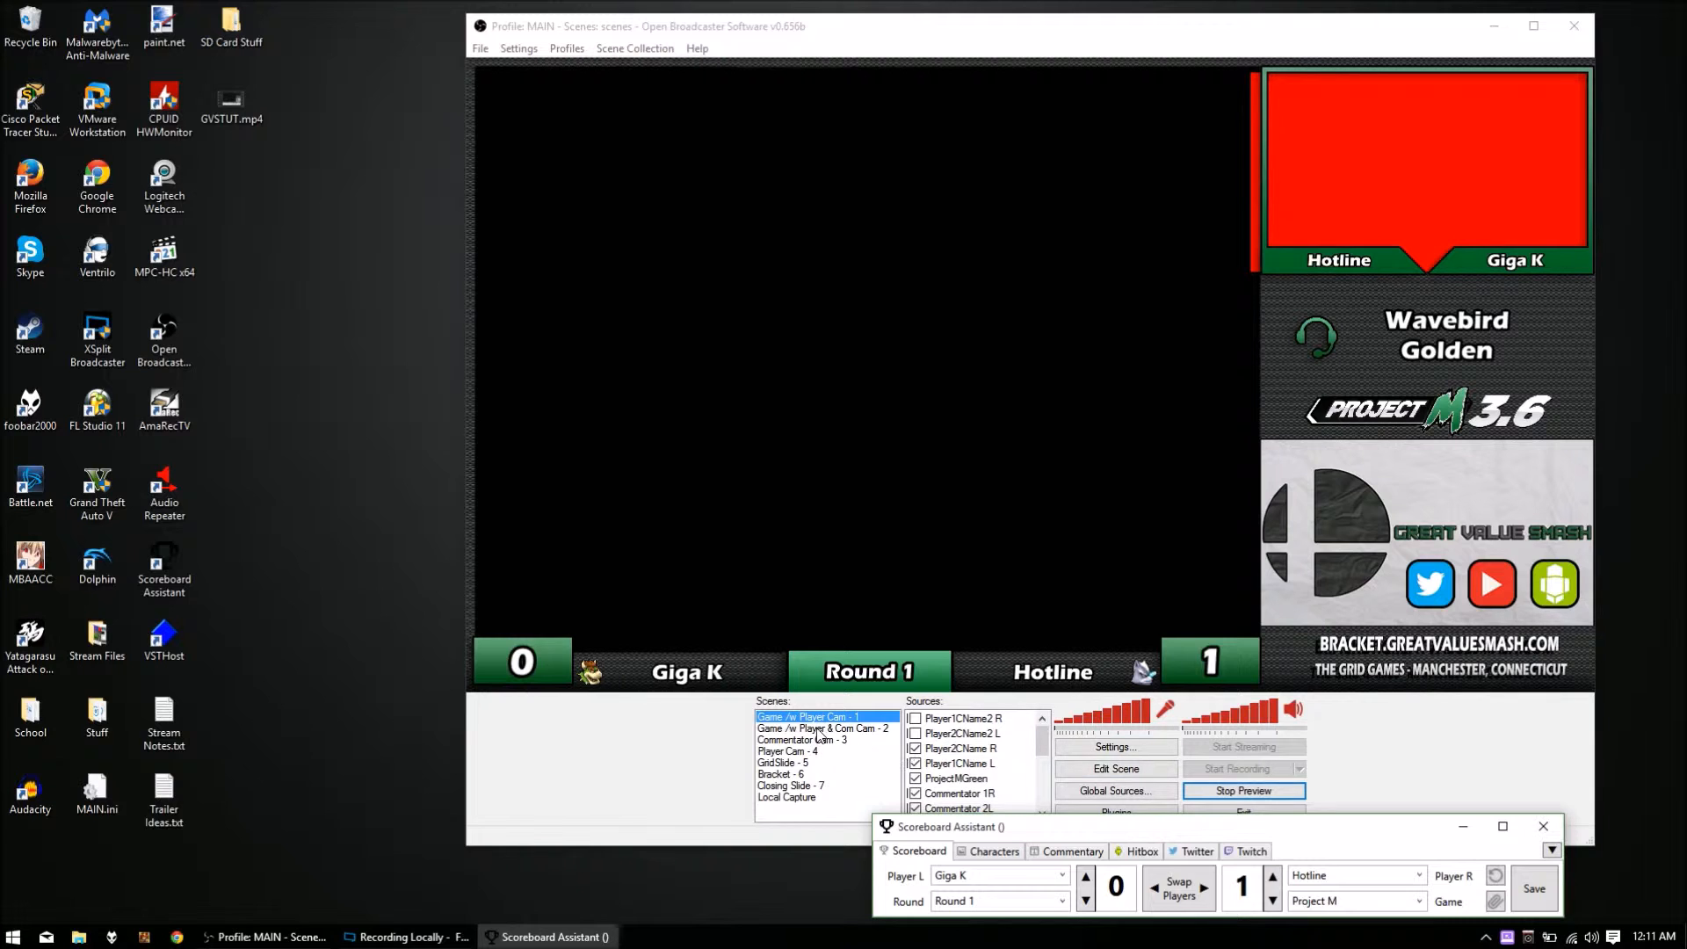
{"action": "left_click_drag", "start_coordinate": [1030, 824], "coordinate": [1055, 782]}
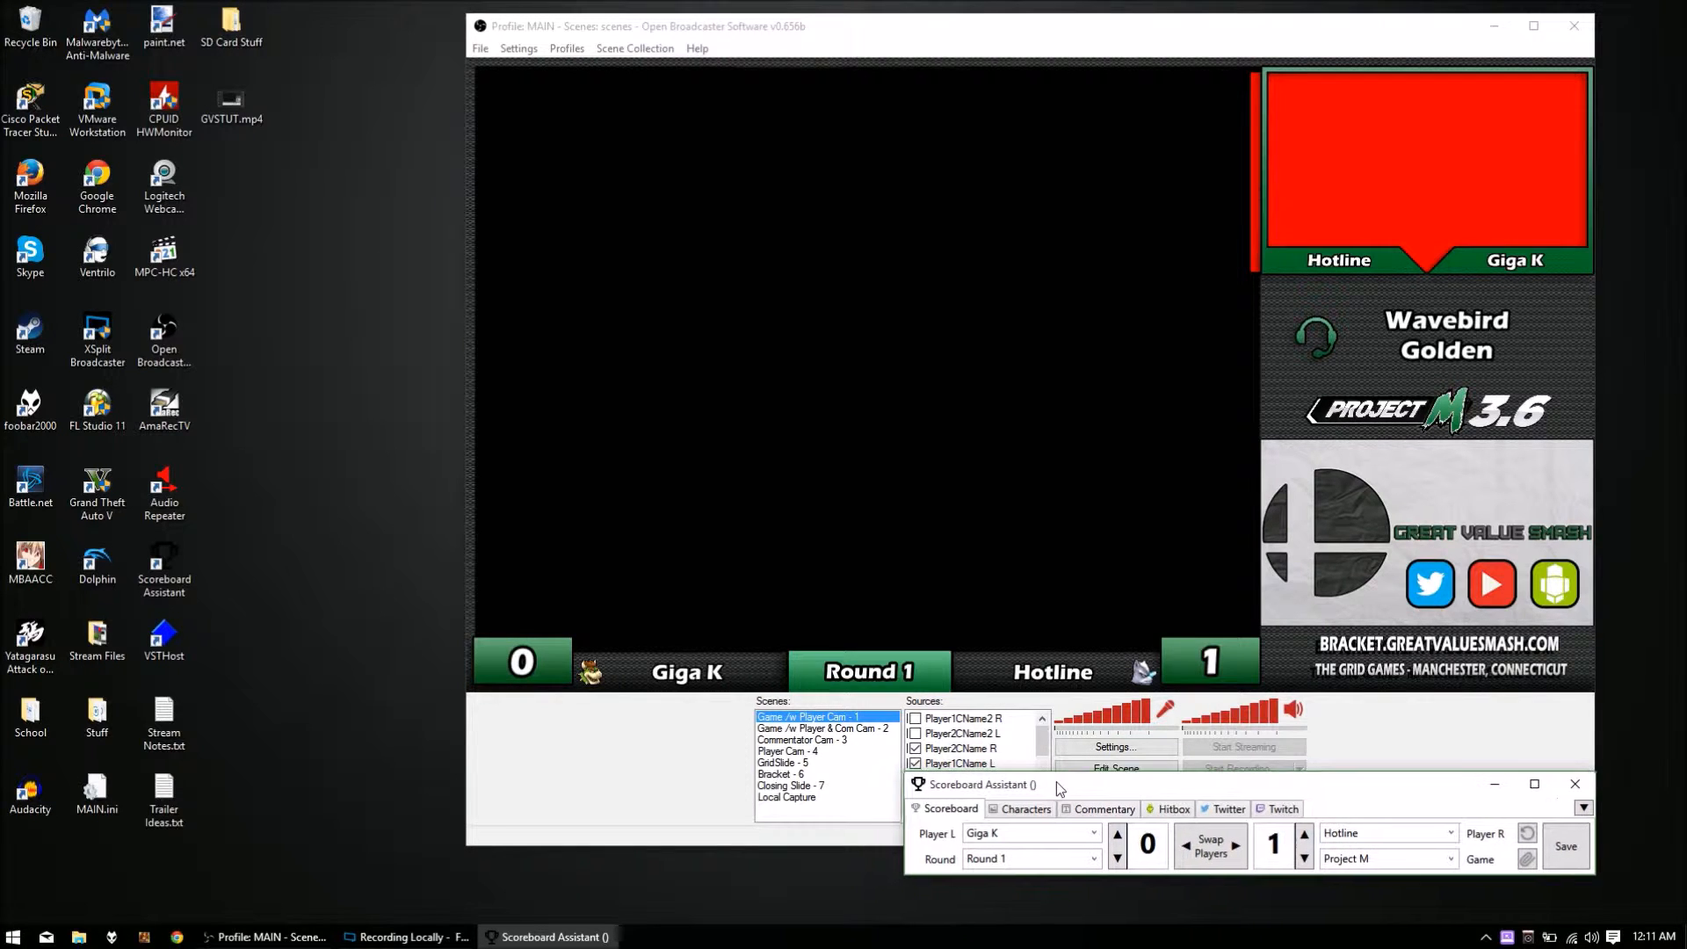
{"action": "left_click", "coordinate": [555, 757]}
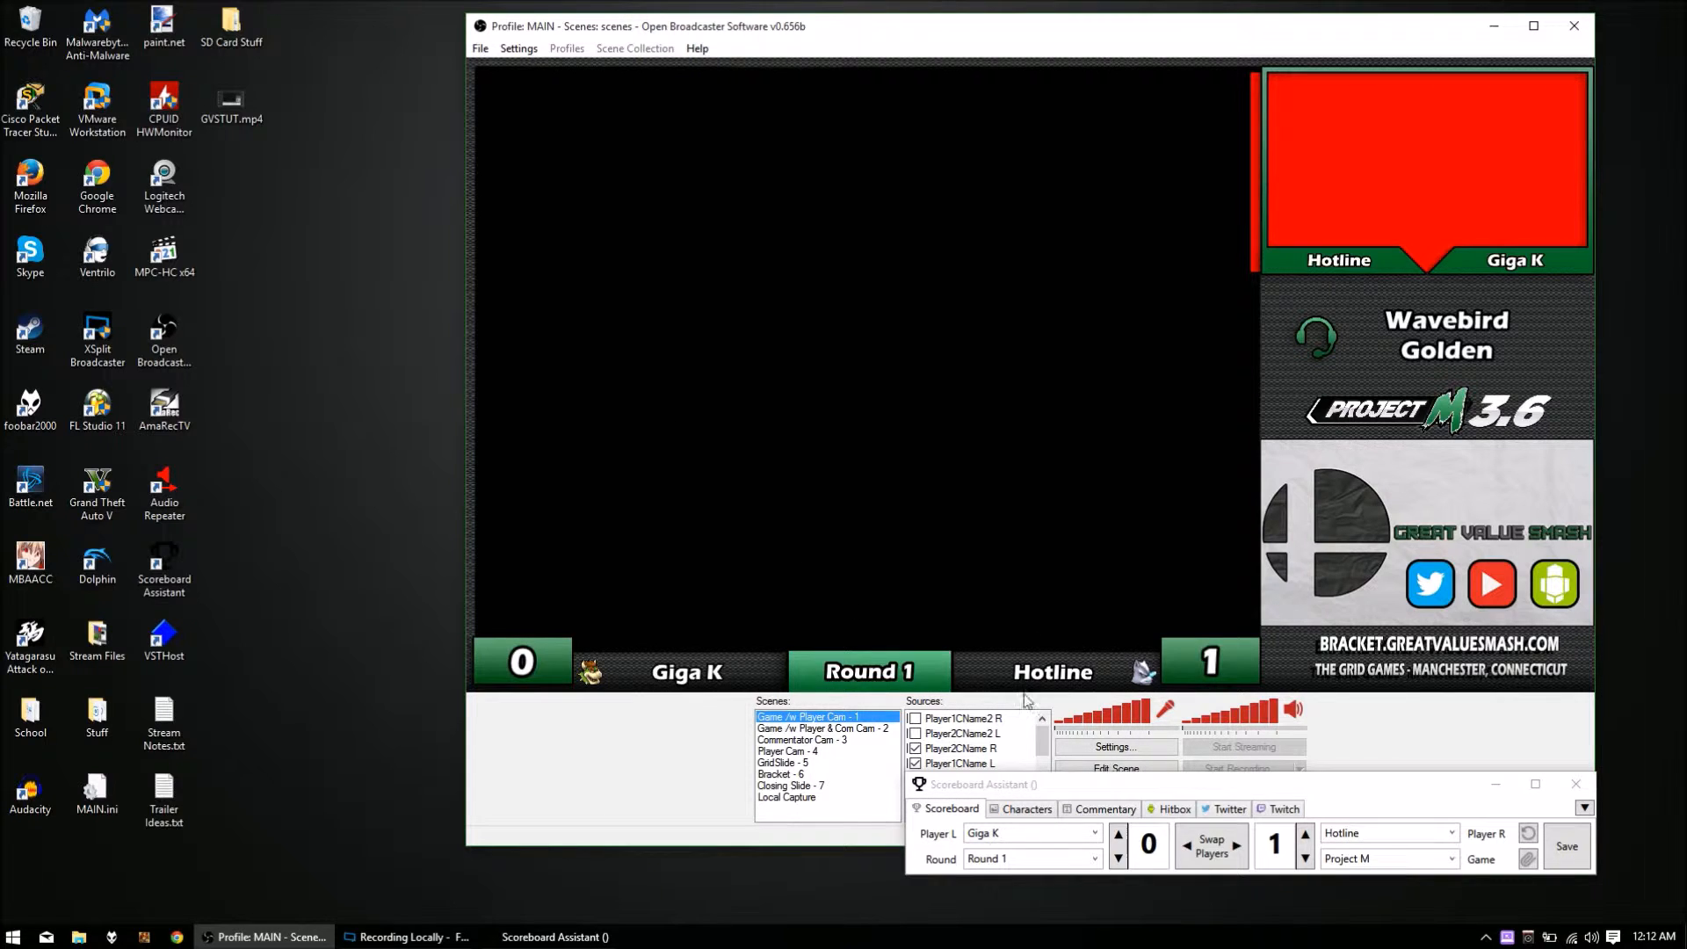
Lower Hotline's score to 0 and raise it back to 1, saving the scoreboard
{"action": "left_click", "coordinate": [1306, 859]}
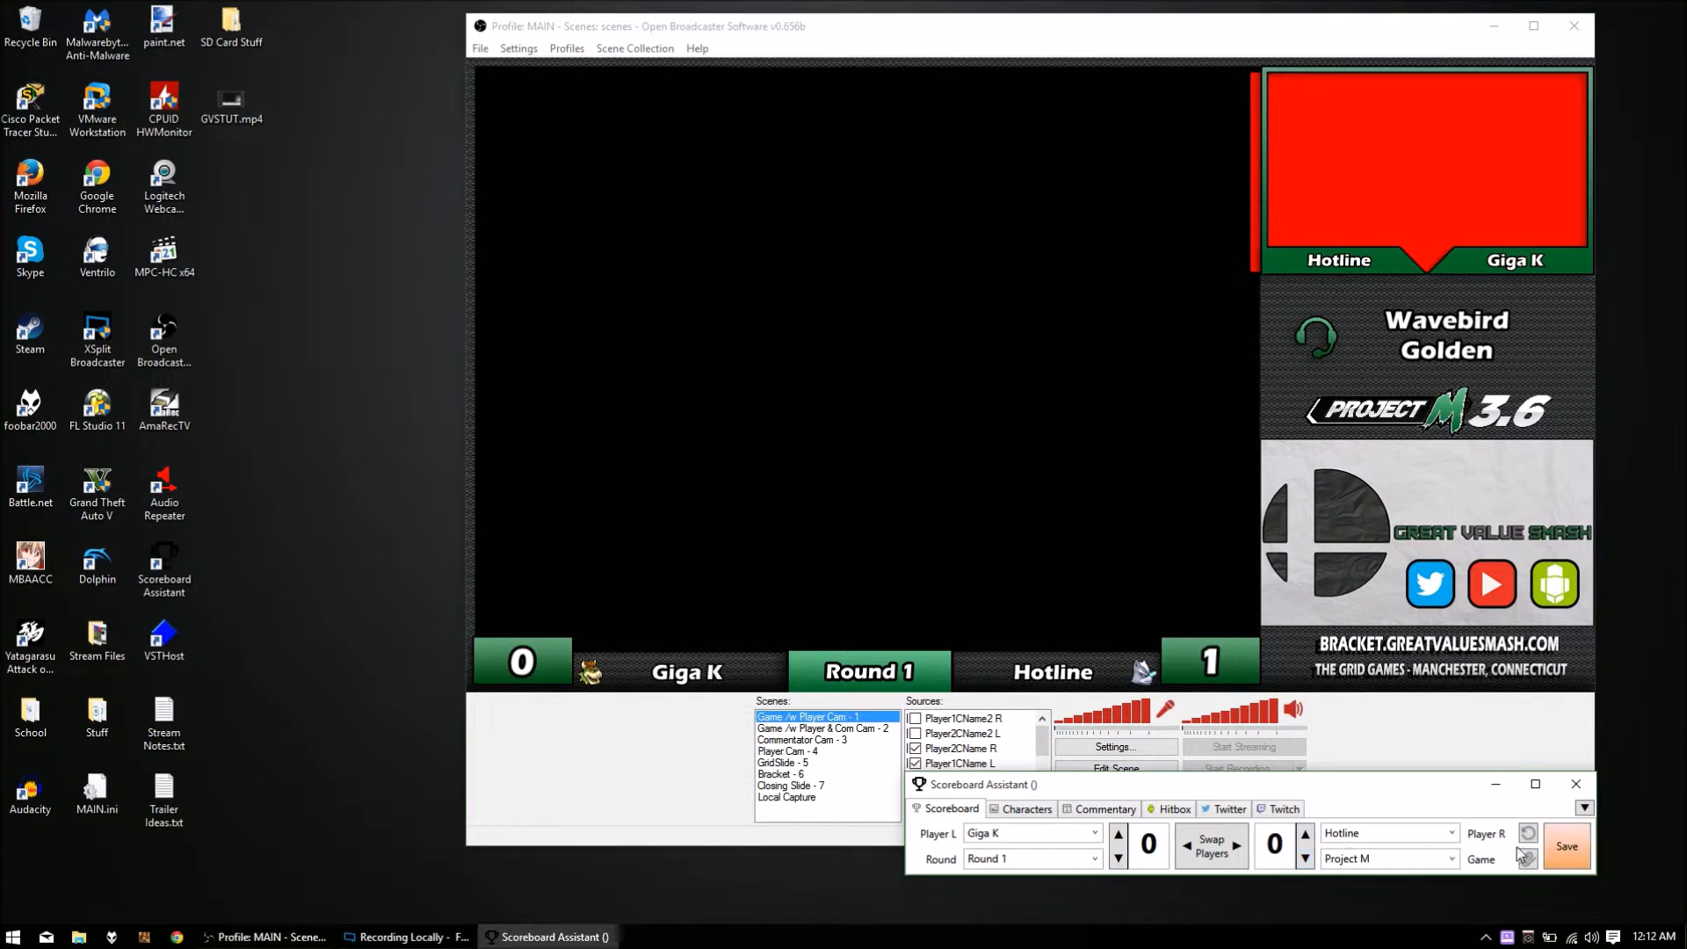
{"action": "left_click", "coordinate": [1306, 833]}
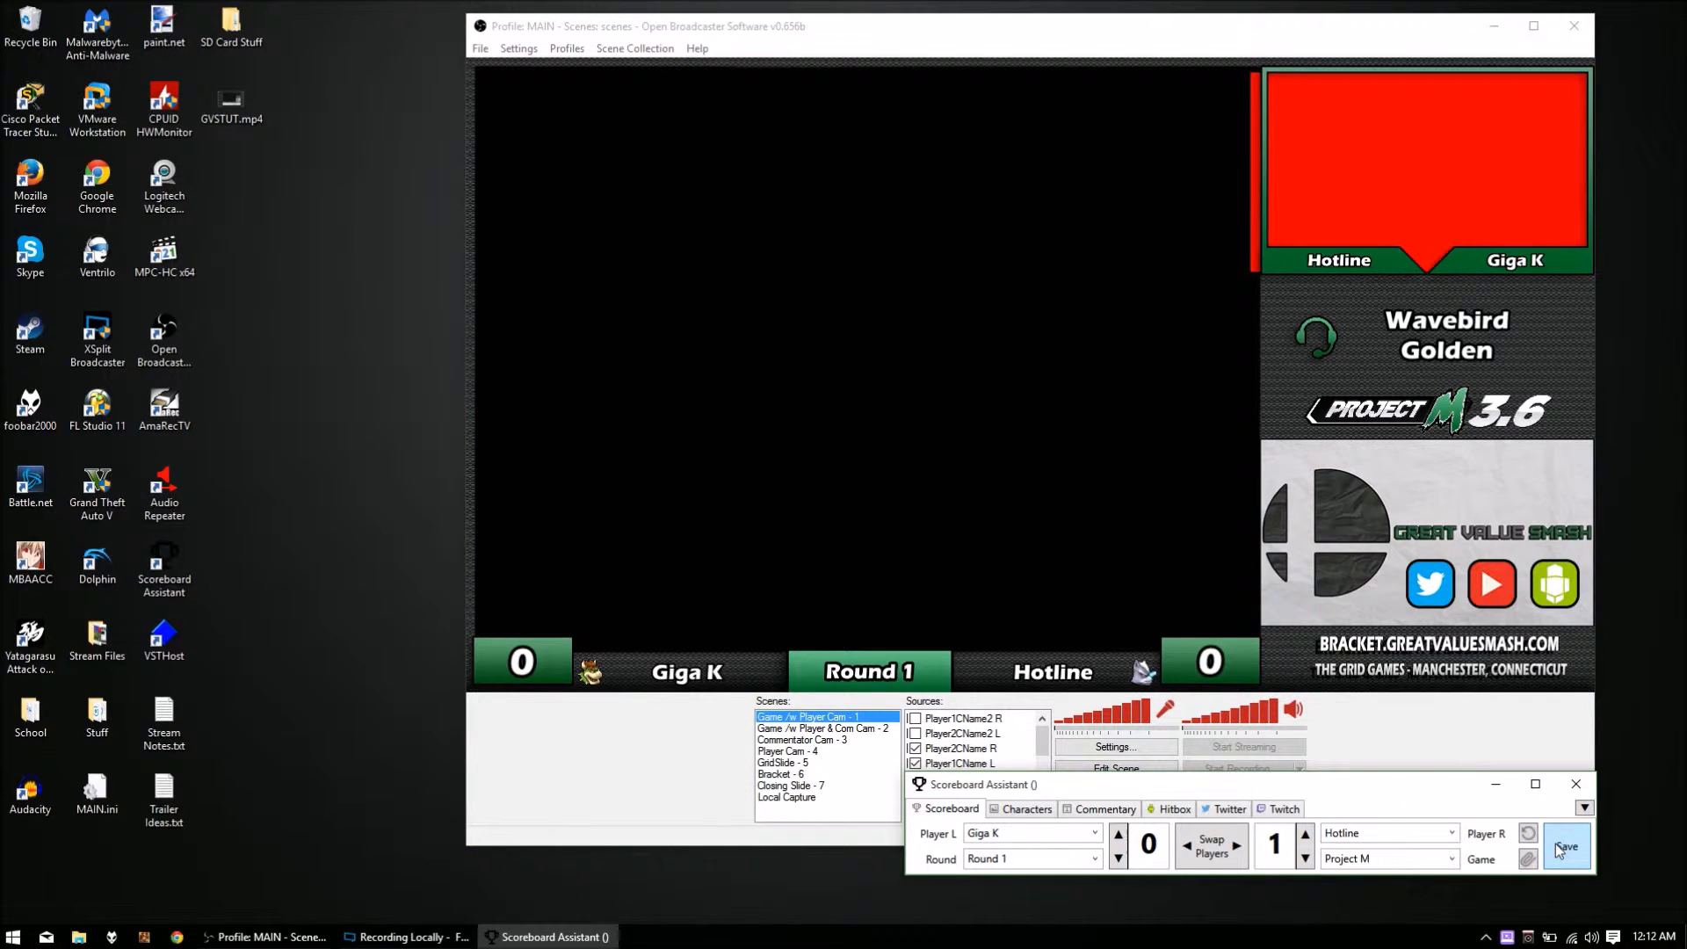
{"action": "left_click", "coordinate": [1560, 848]}
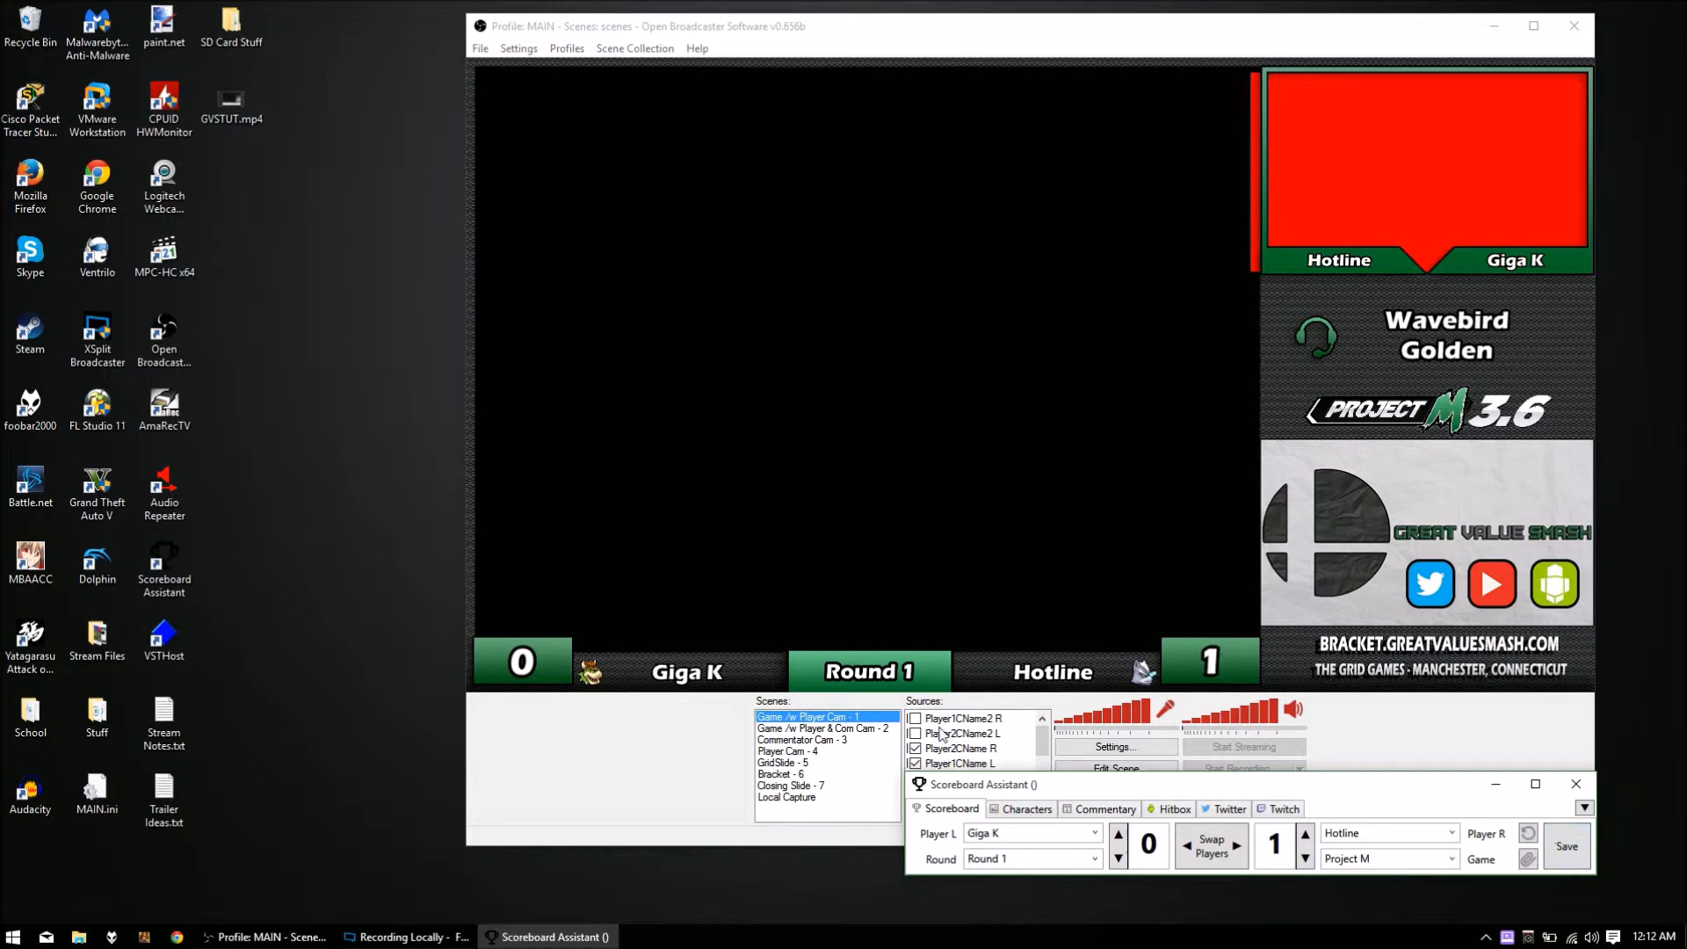
Preview the Game /w Player & Com Cam - 2 scene in OBS and return to Game /w Player Cam - 1
{"action": "left_click", "coordinate": [794, 730]}
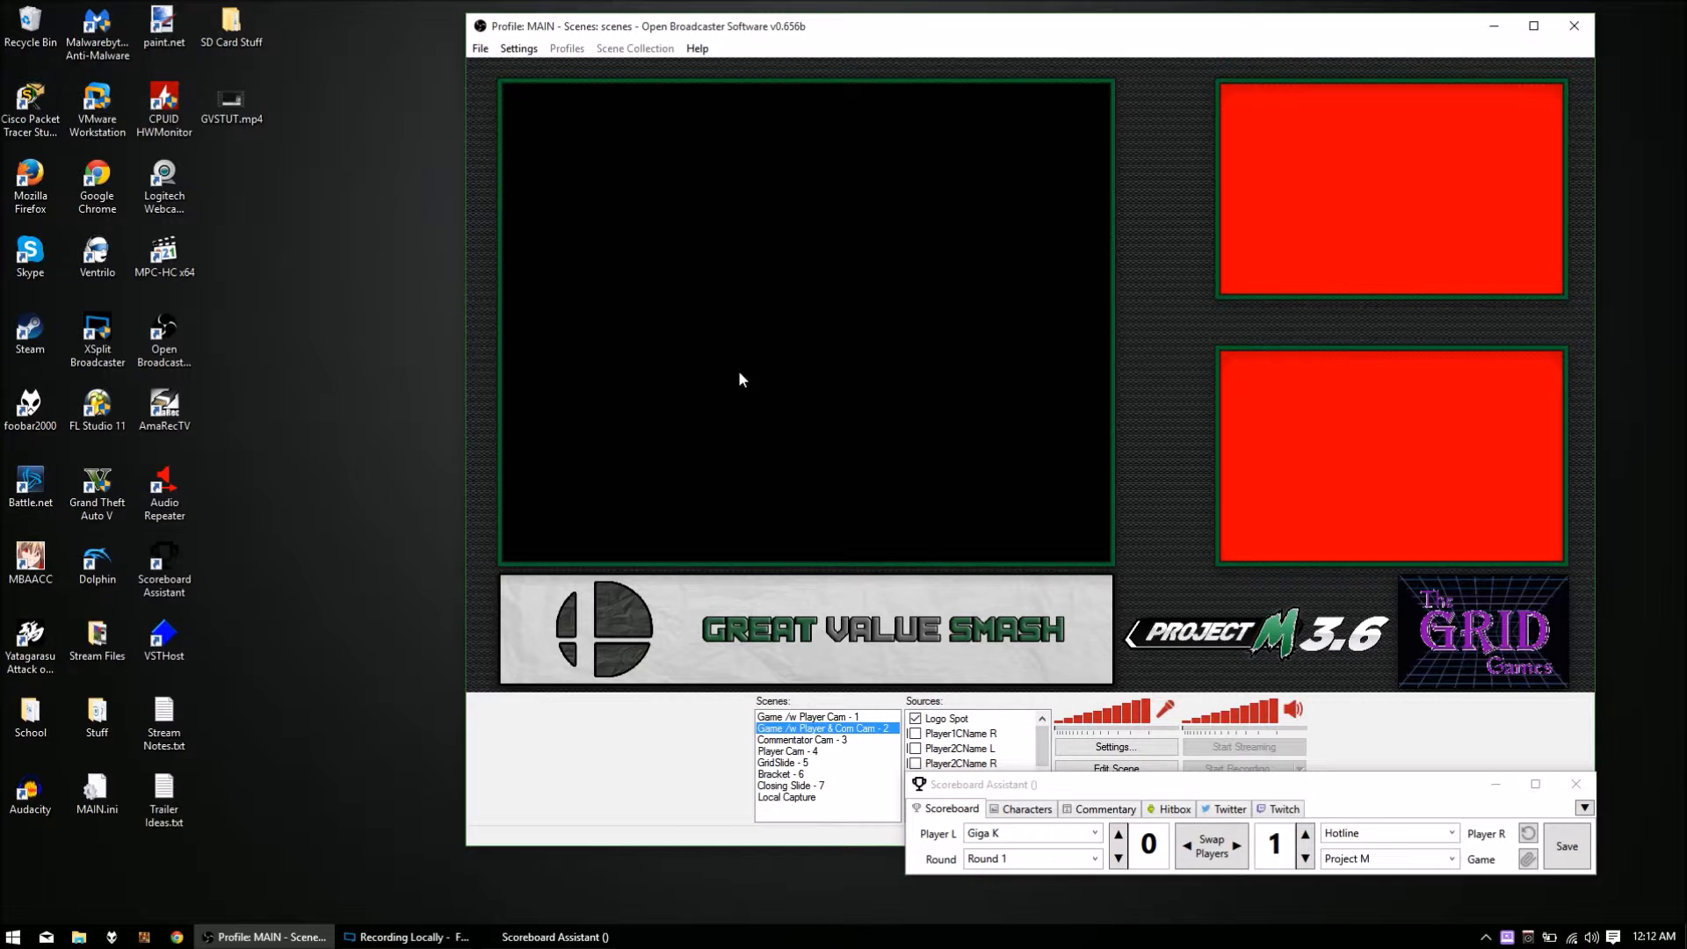
{"action": "left_click", "coordinate": [786, 717]}
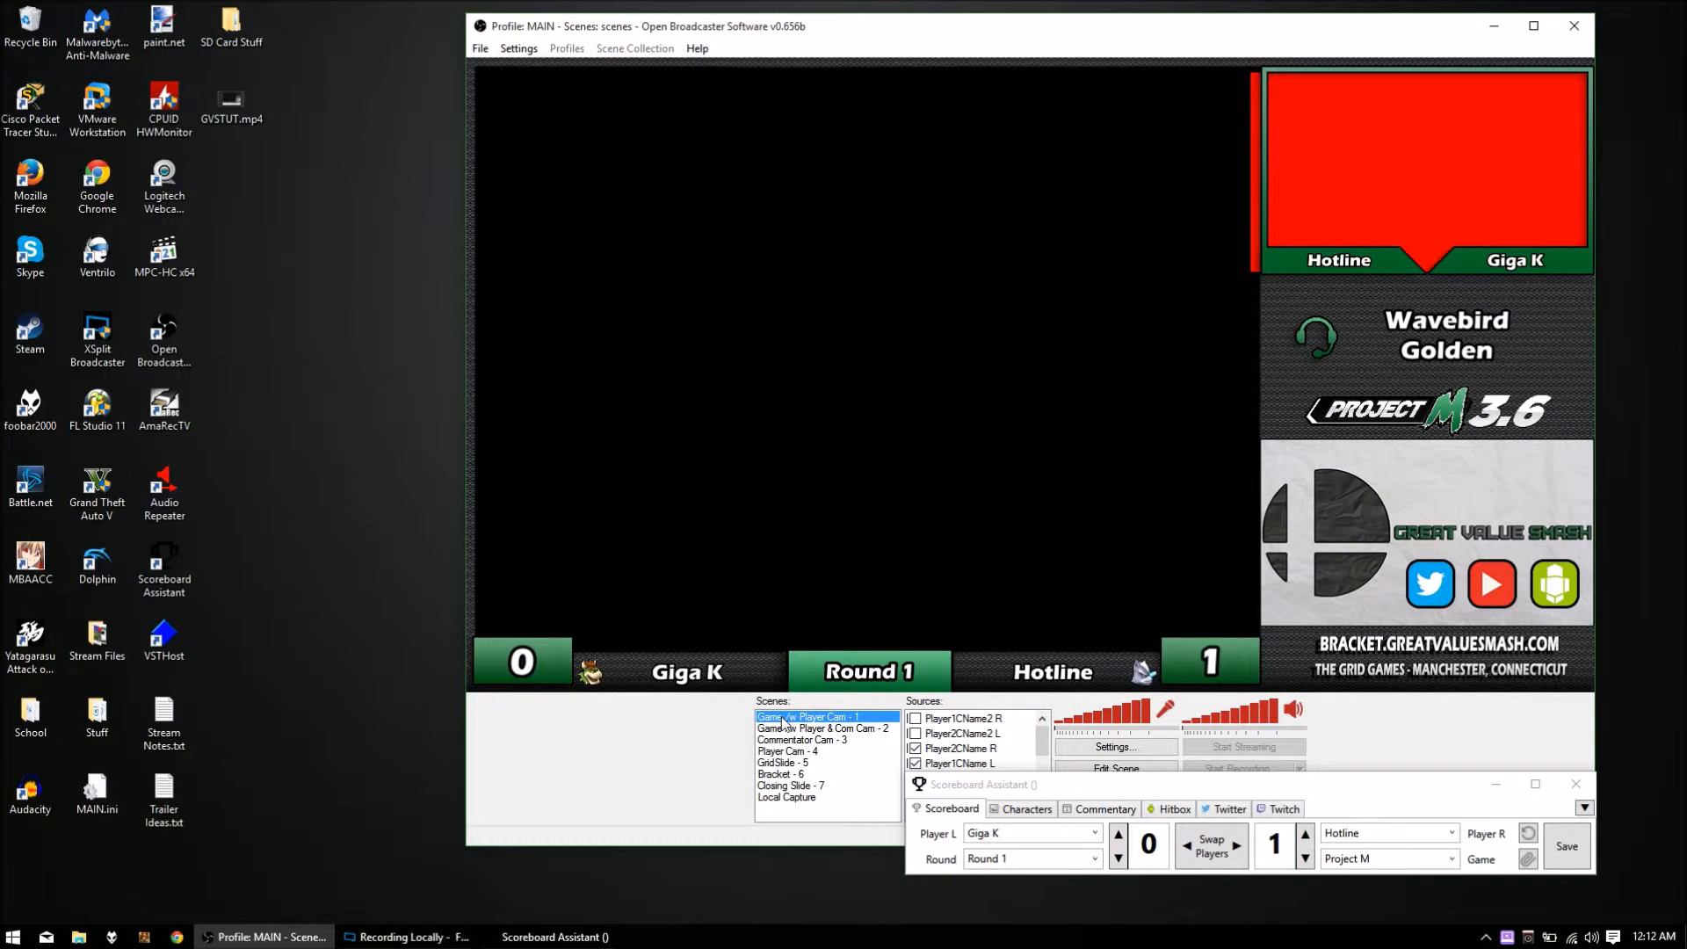
Set Hotline's score to 2, save the scoreboard, and switch OBS to the Game /w Player & Com Cam - 2 scene
{"action": "left_click", "coordinate": [1306, 833]}
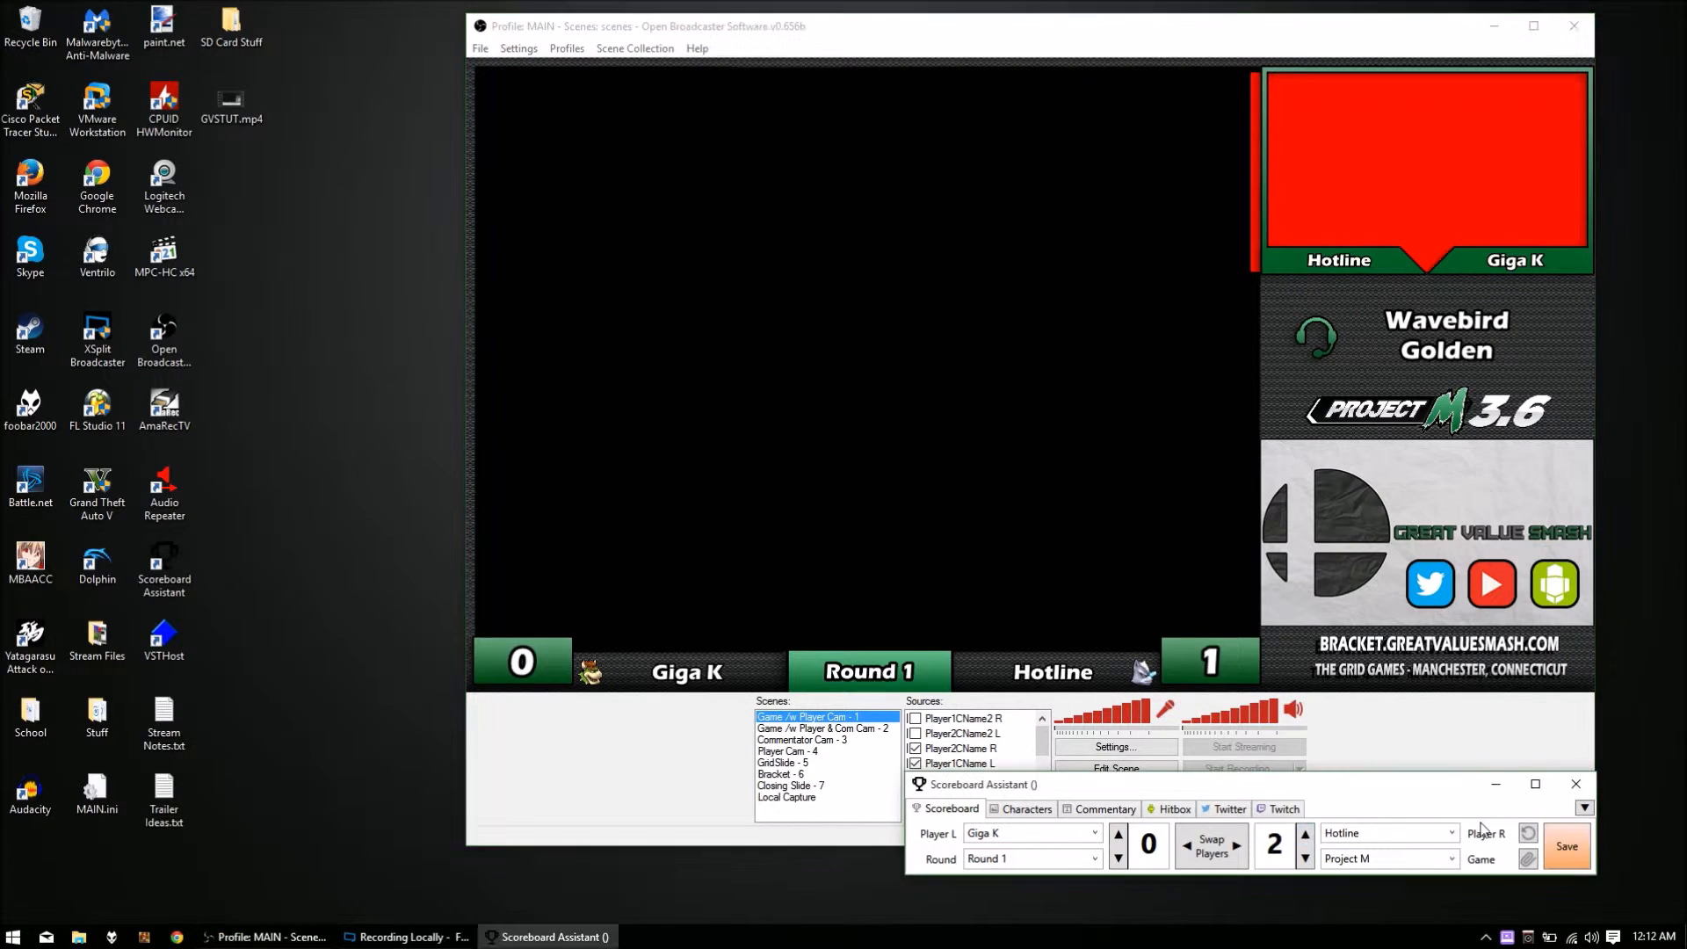
{"action": "left_click", "coordinate": [1568, 853]}
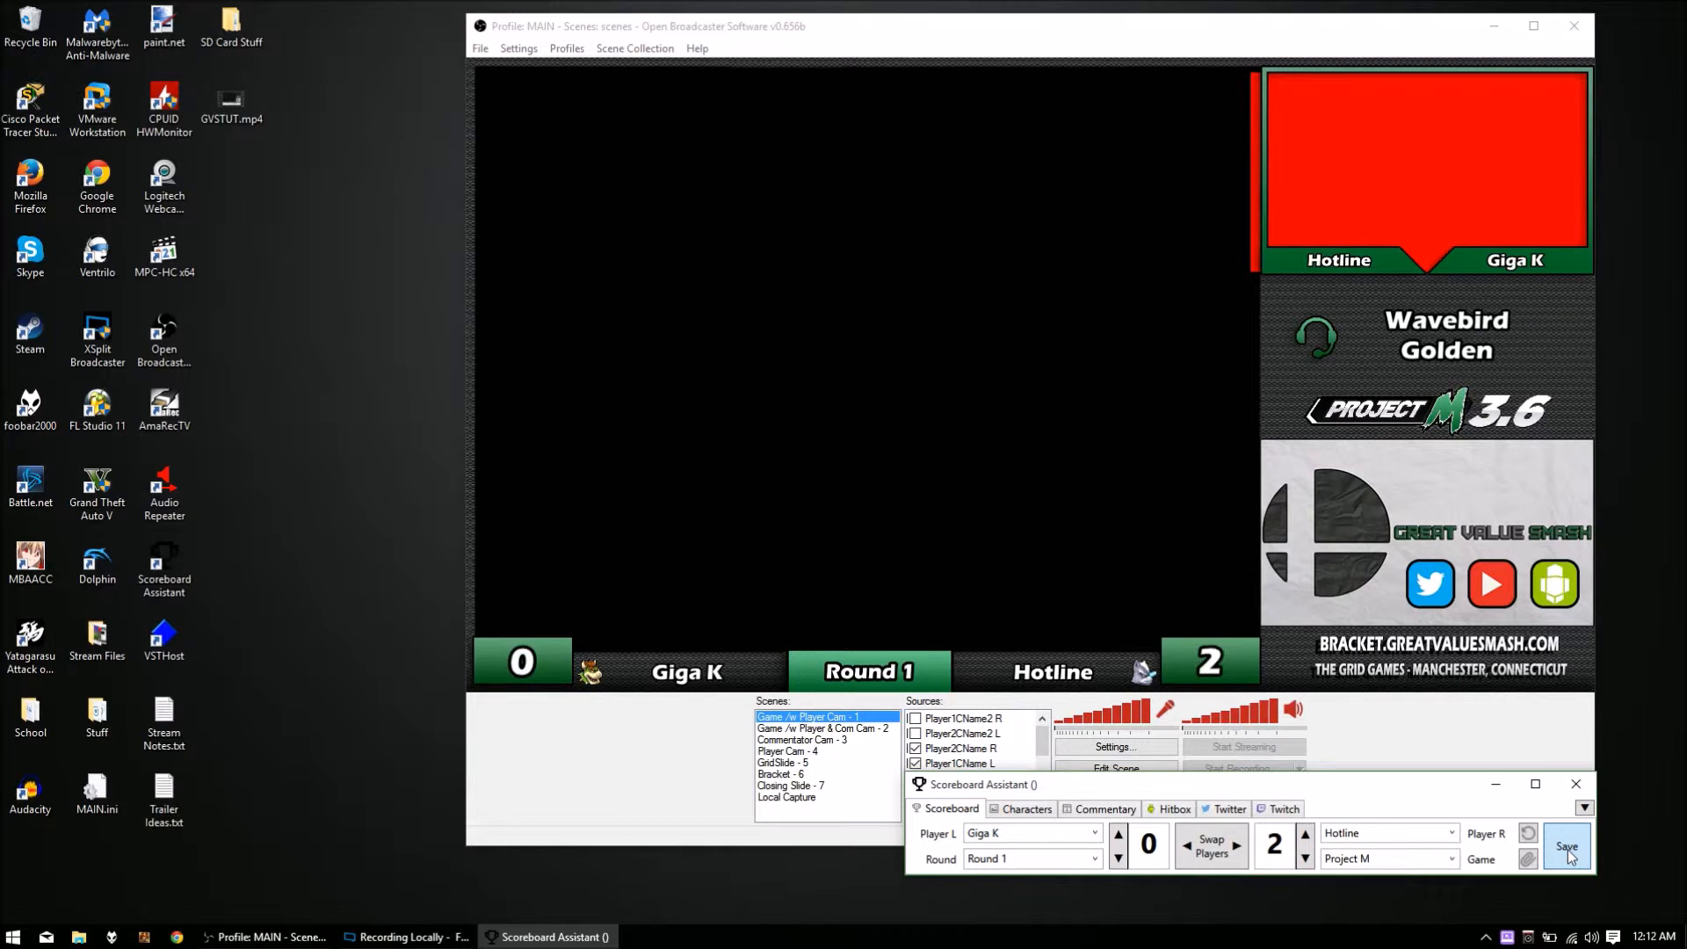
{"action": "left_click", "coordinate": [810, 731]}
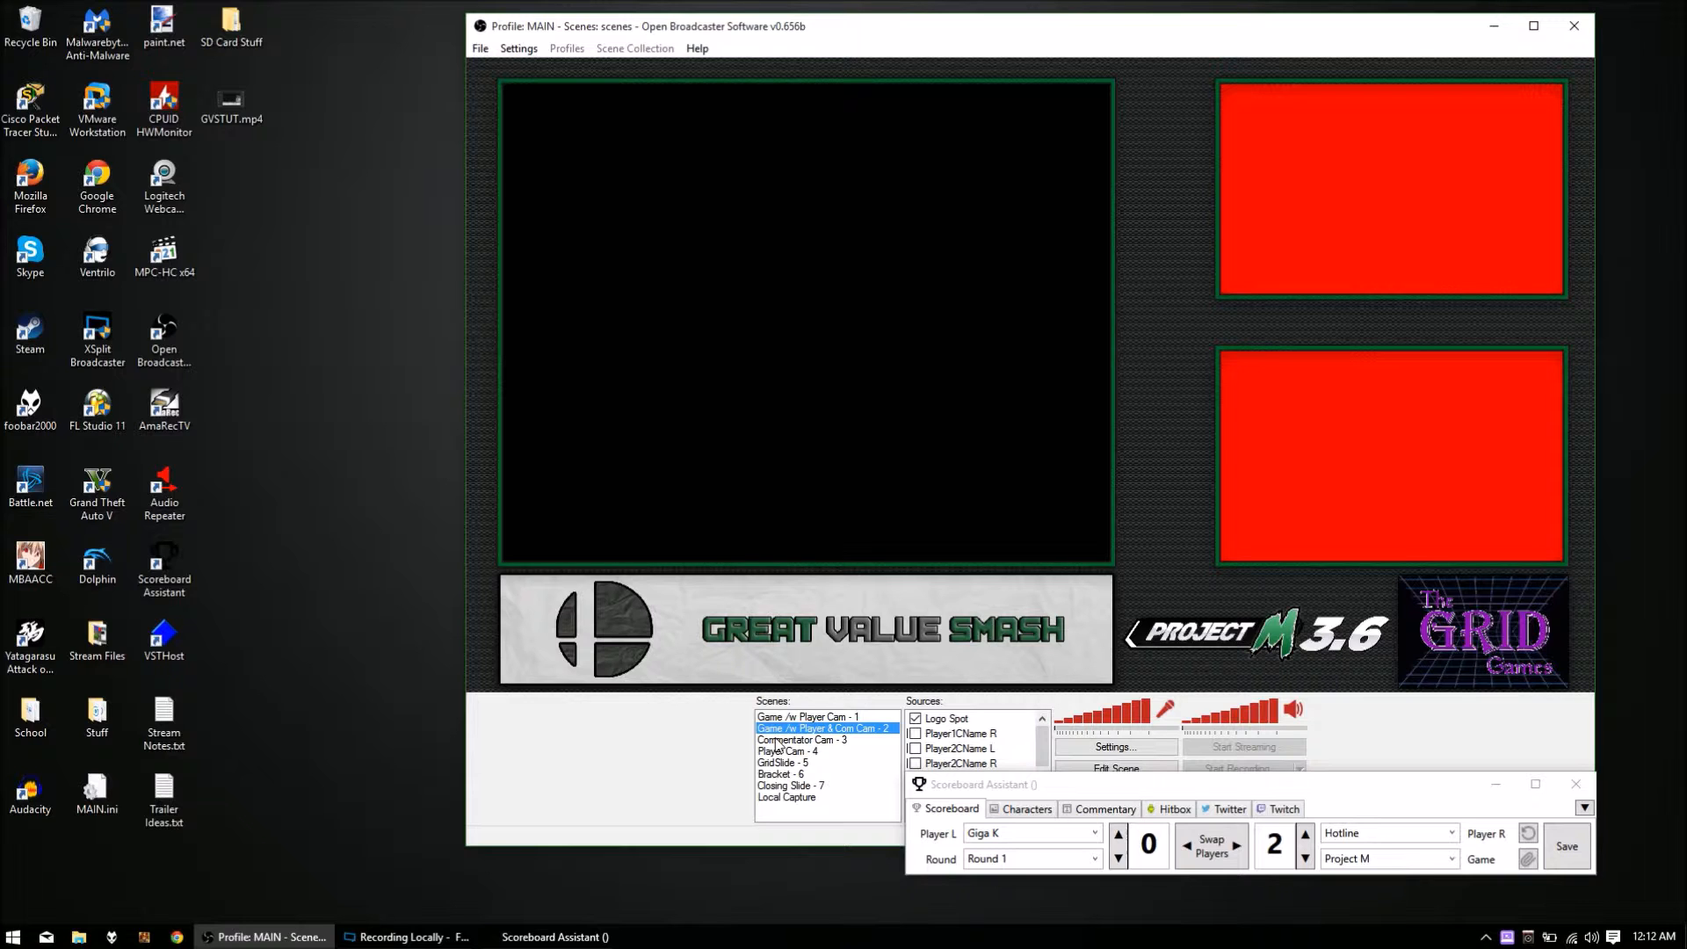
Show the Commentator Cam - 3 and Player Cam - 4 scenes, return to Commentator Cam - 3, and switch to GridSlide - 5
{"action": "left_click", "coordinate": [778, 740]}
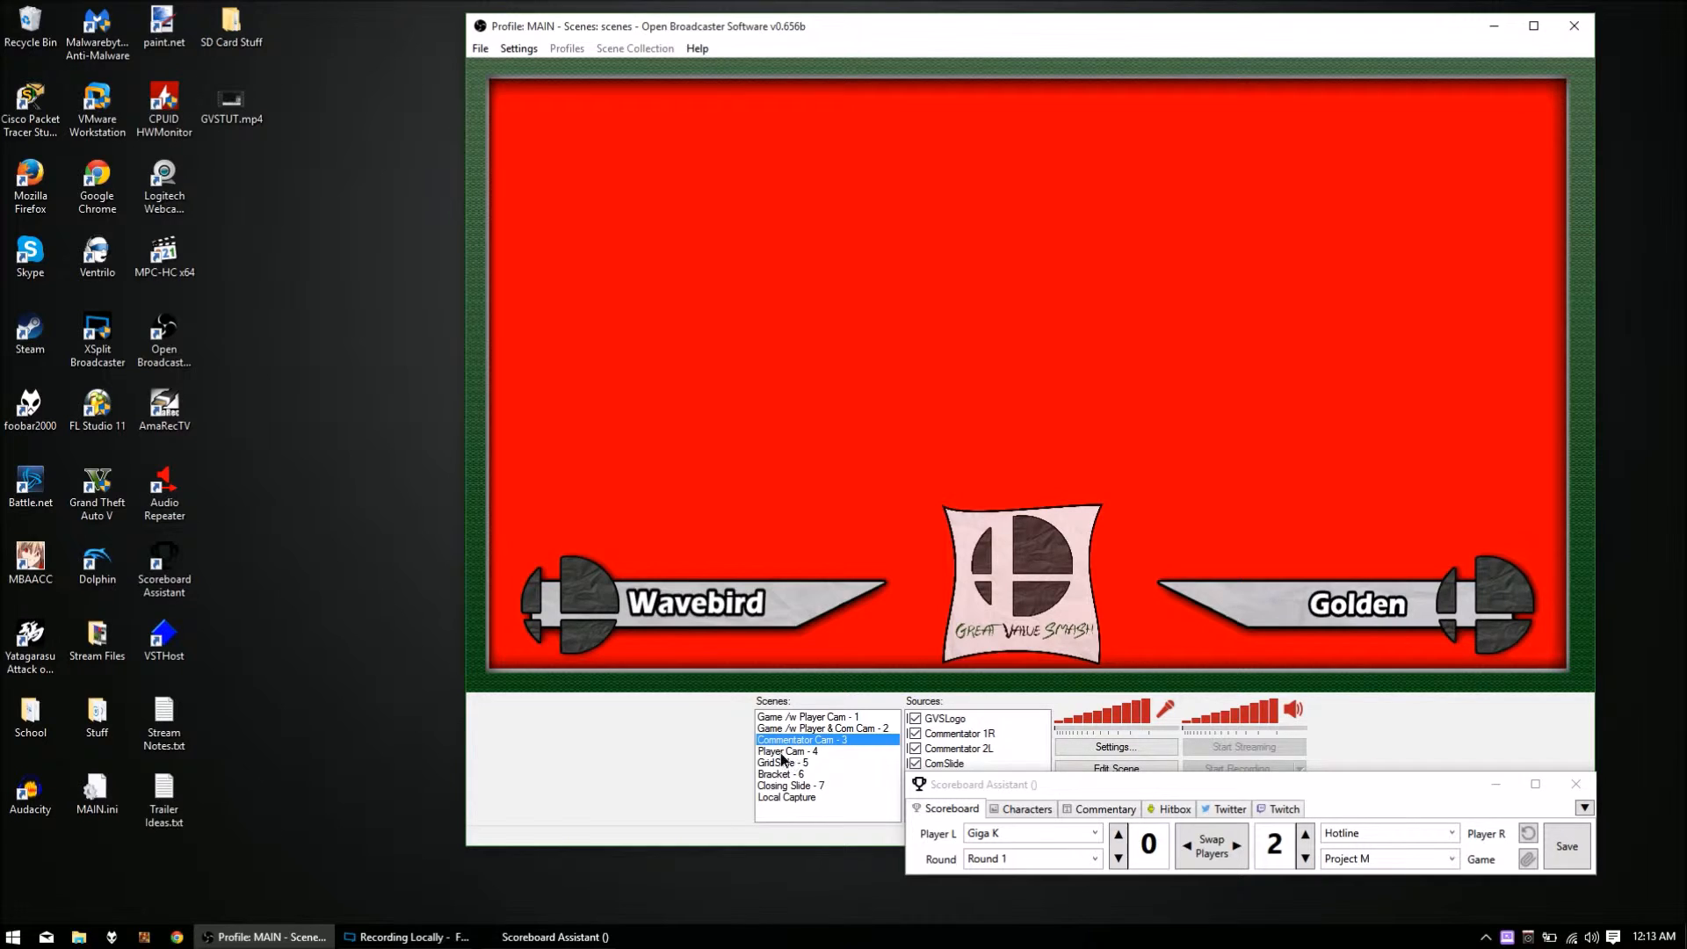
{"action": "left_click", "coordinate": [783, 752]}
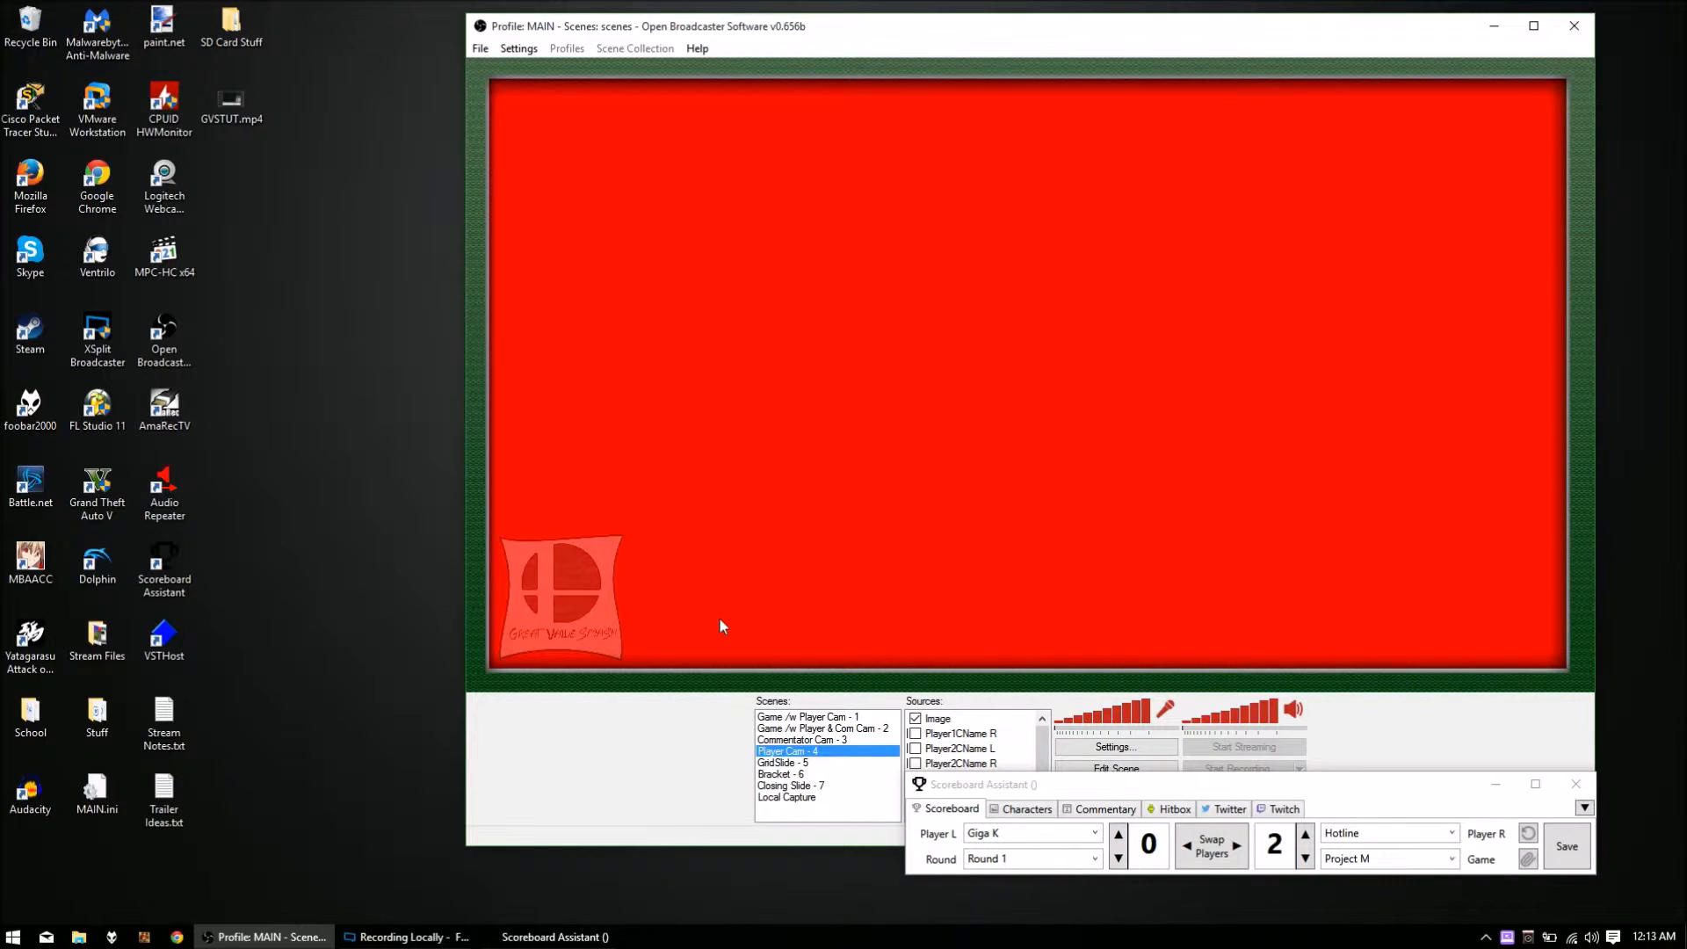
{"action": "left_click", "coordinate": [790, 741]}
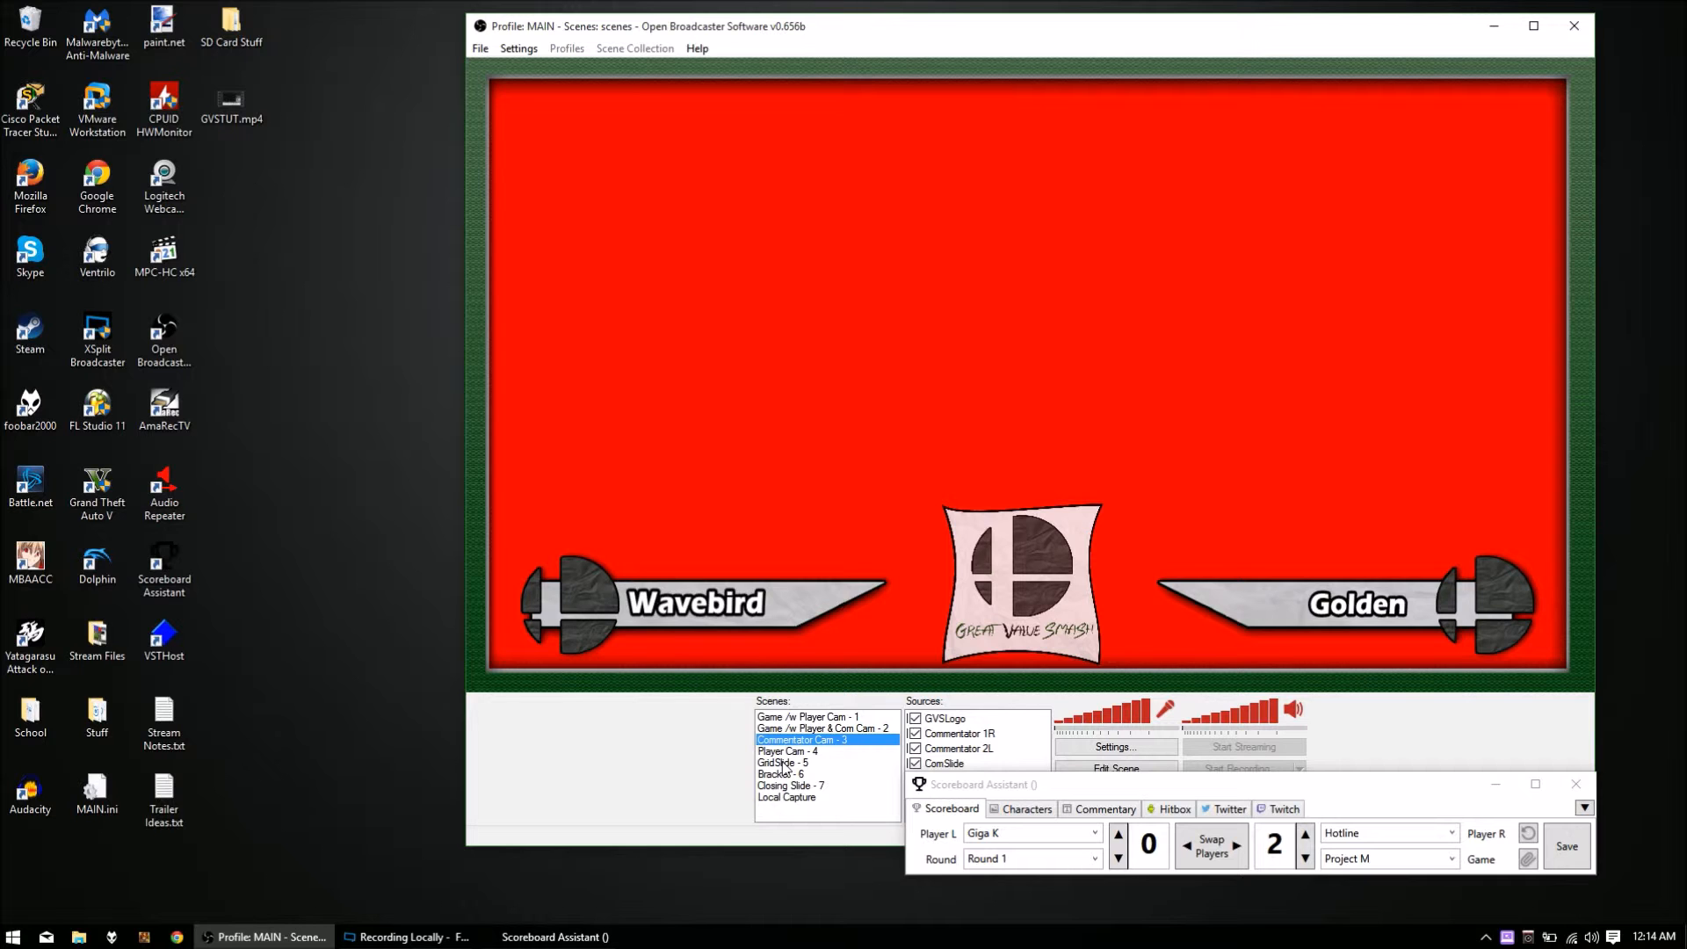
{"action": "left_click", "coordinate": [782, 763]}
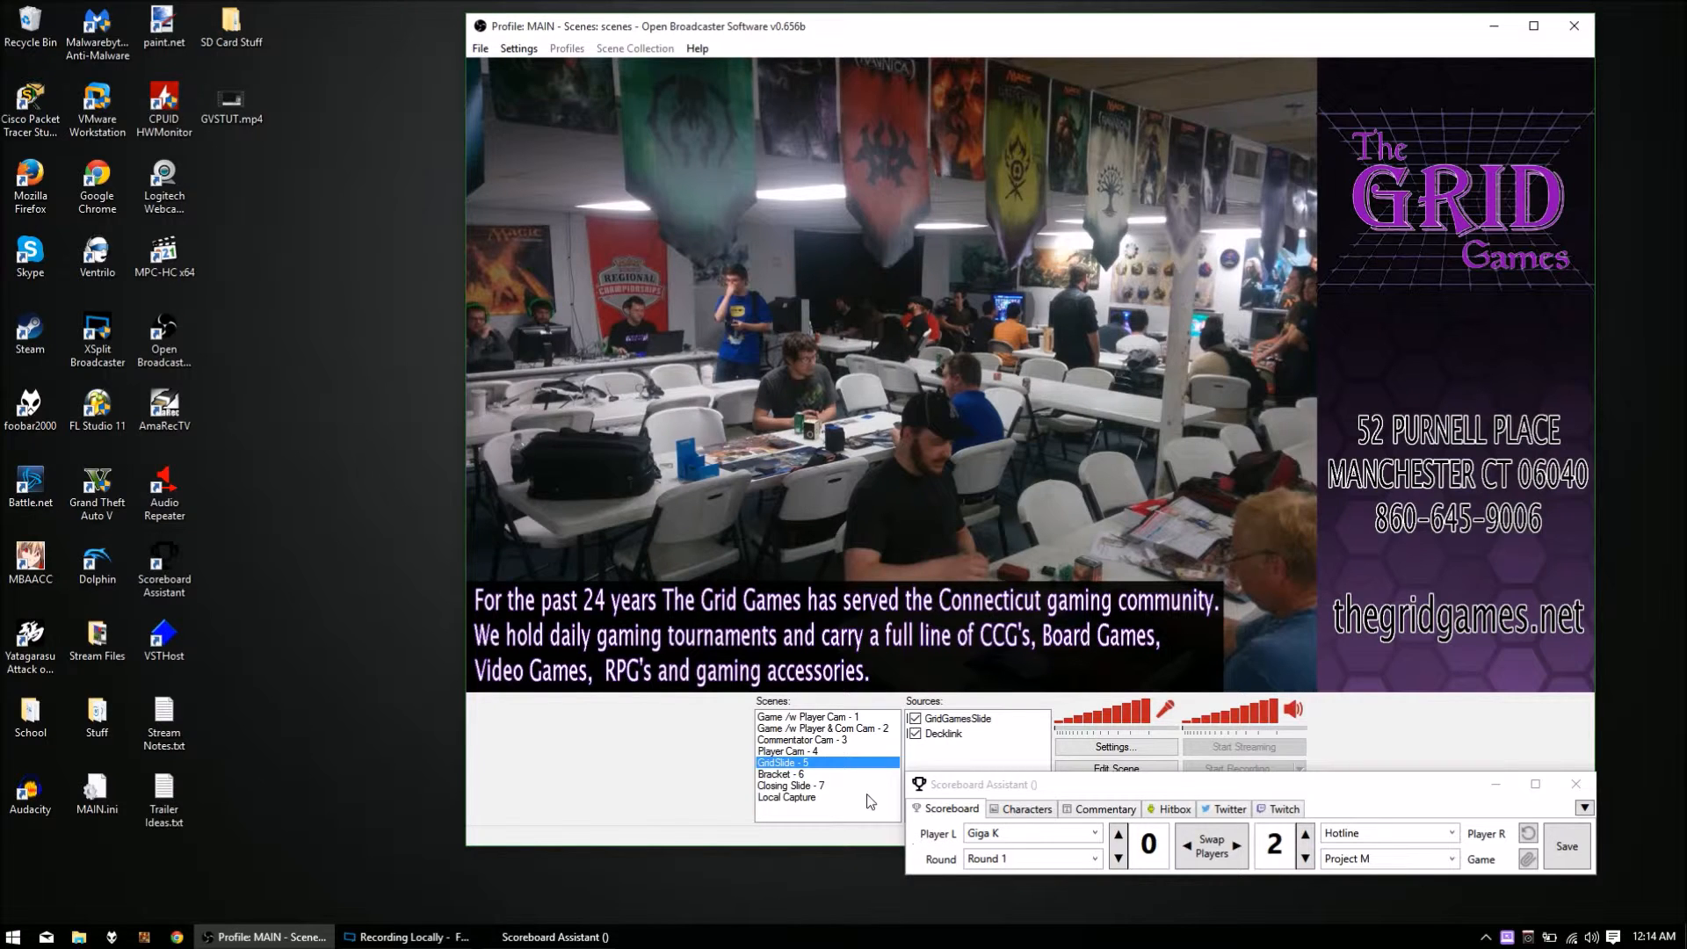
Switch to the Bracket - 6 scene and check the URL in the Bracket source's browser configuration without changing it
{"action": "left_click", "coordinate": [768, 777]}
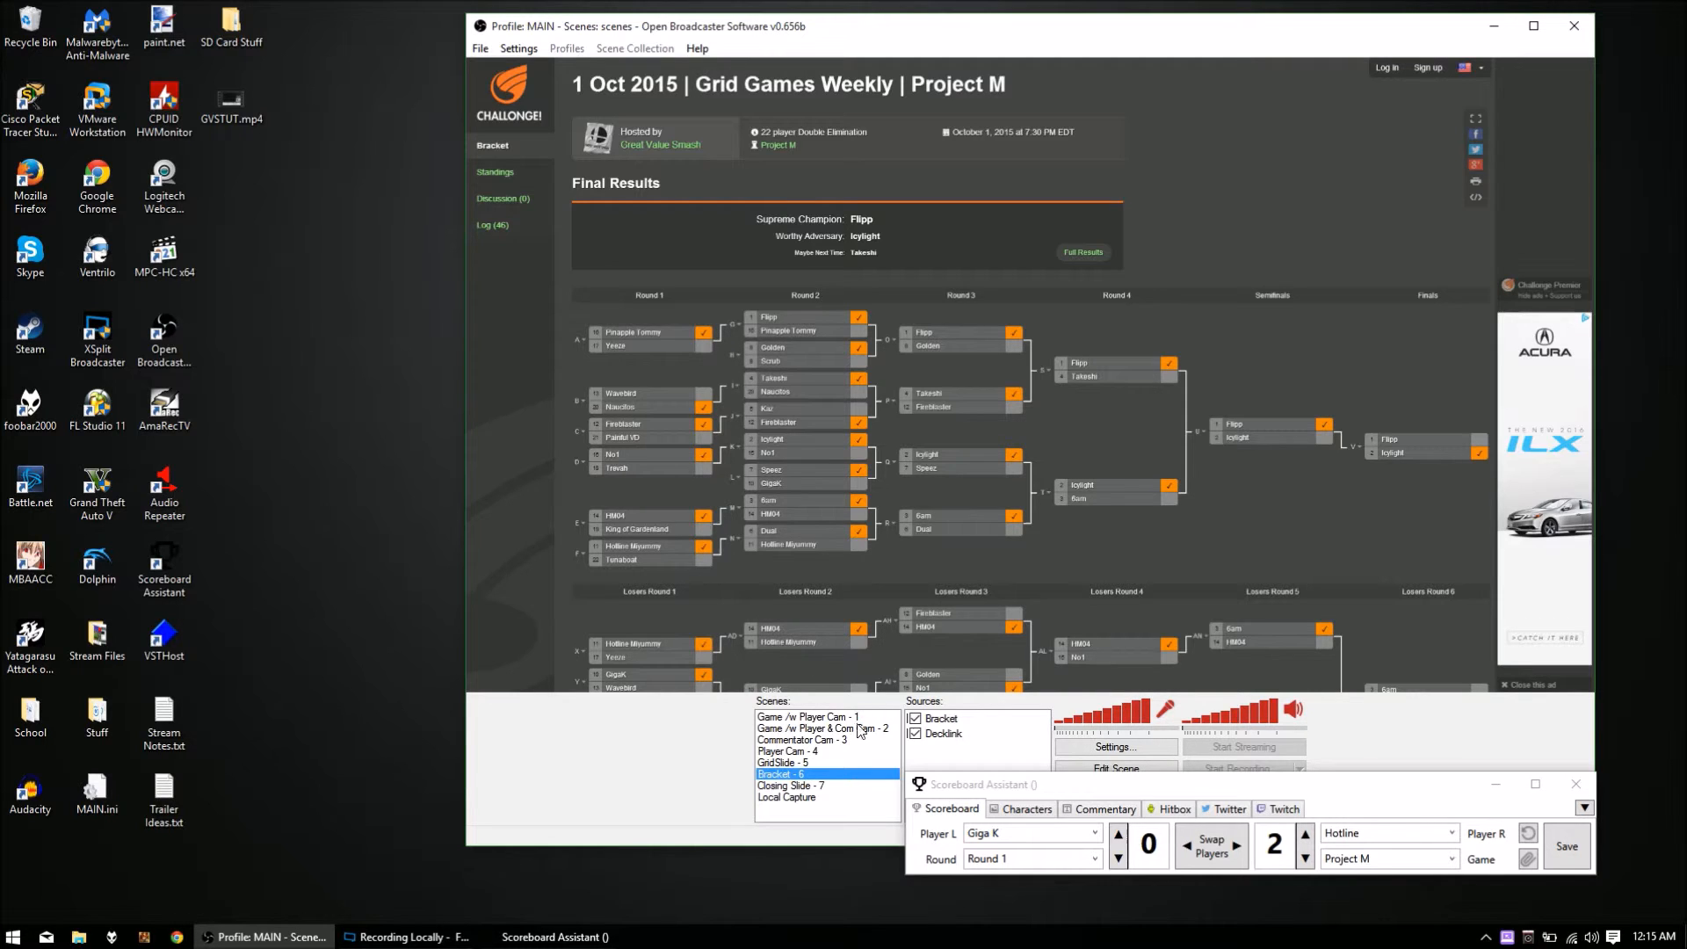
{"action": "left_click", "coordinate": [941, 720]}
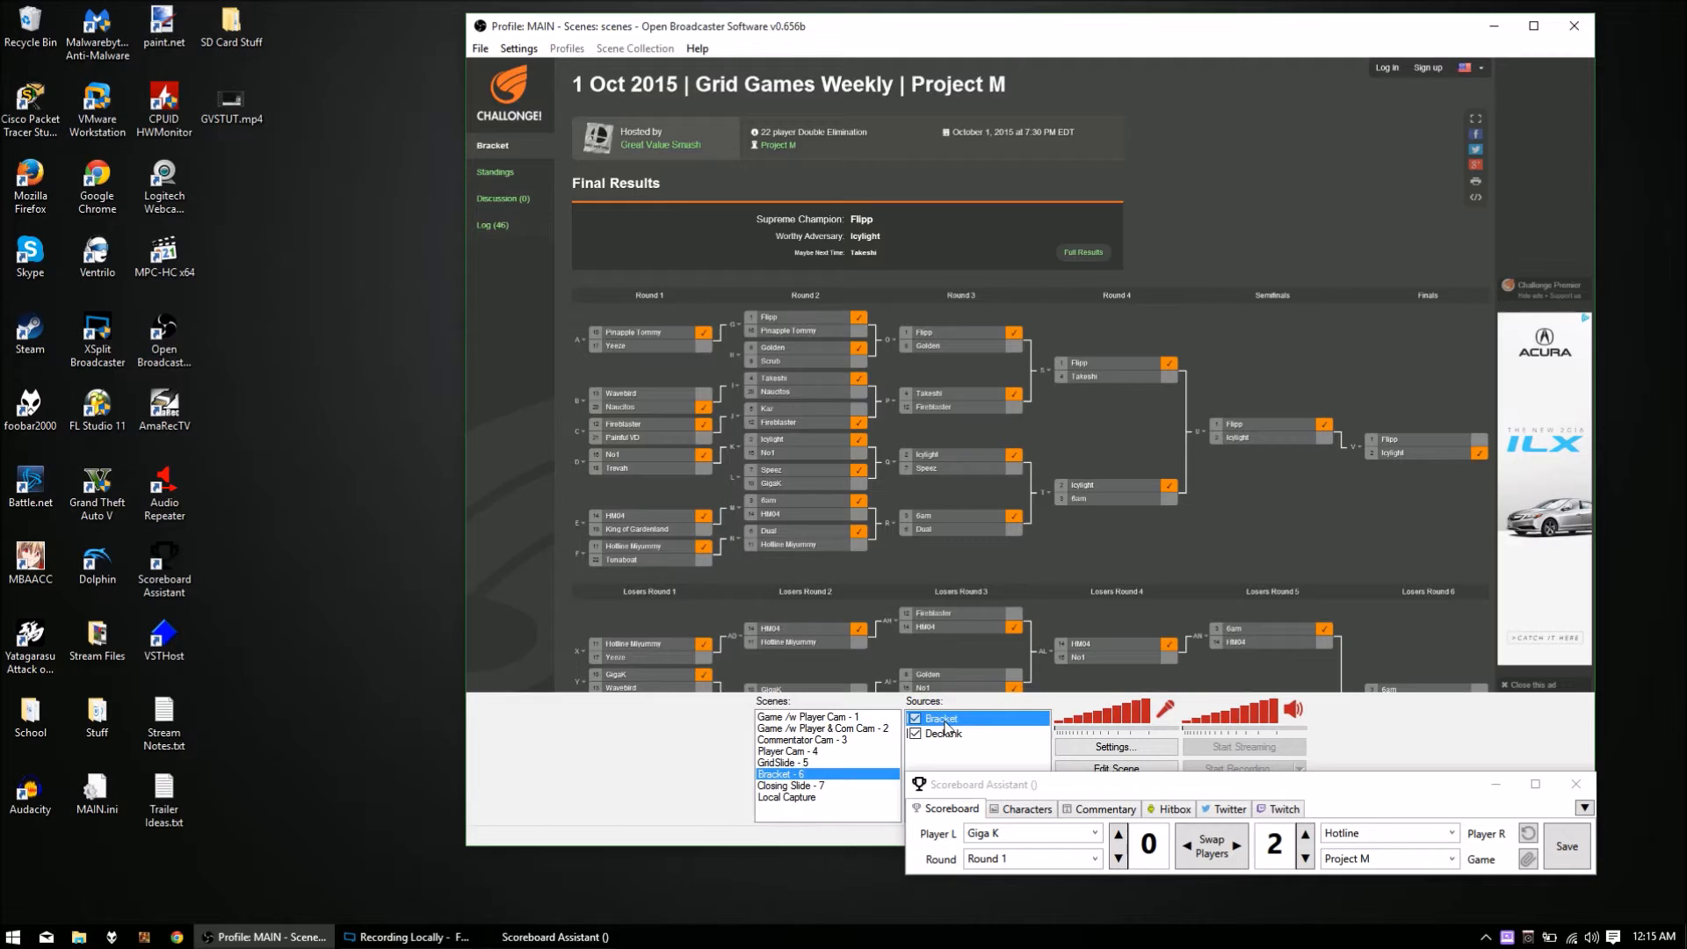
{"action": "double_click", "coordinate": [945, 724]}
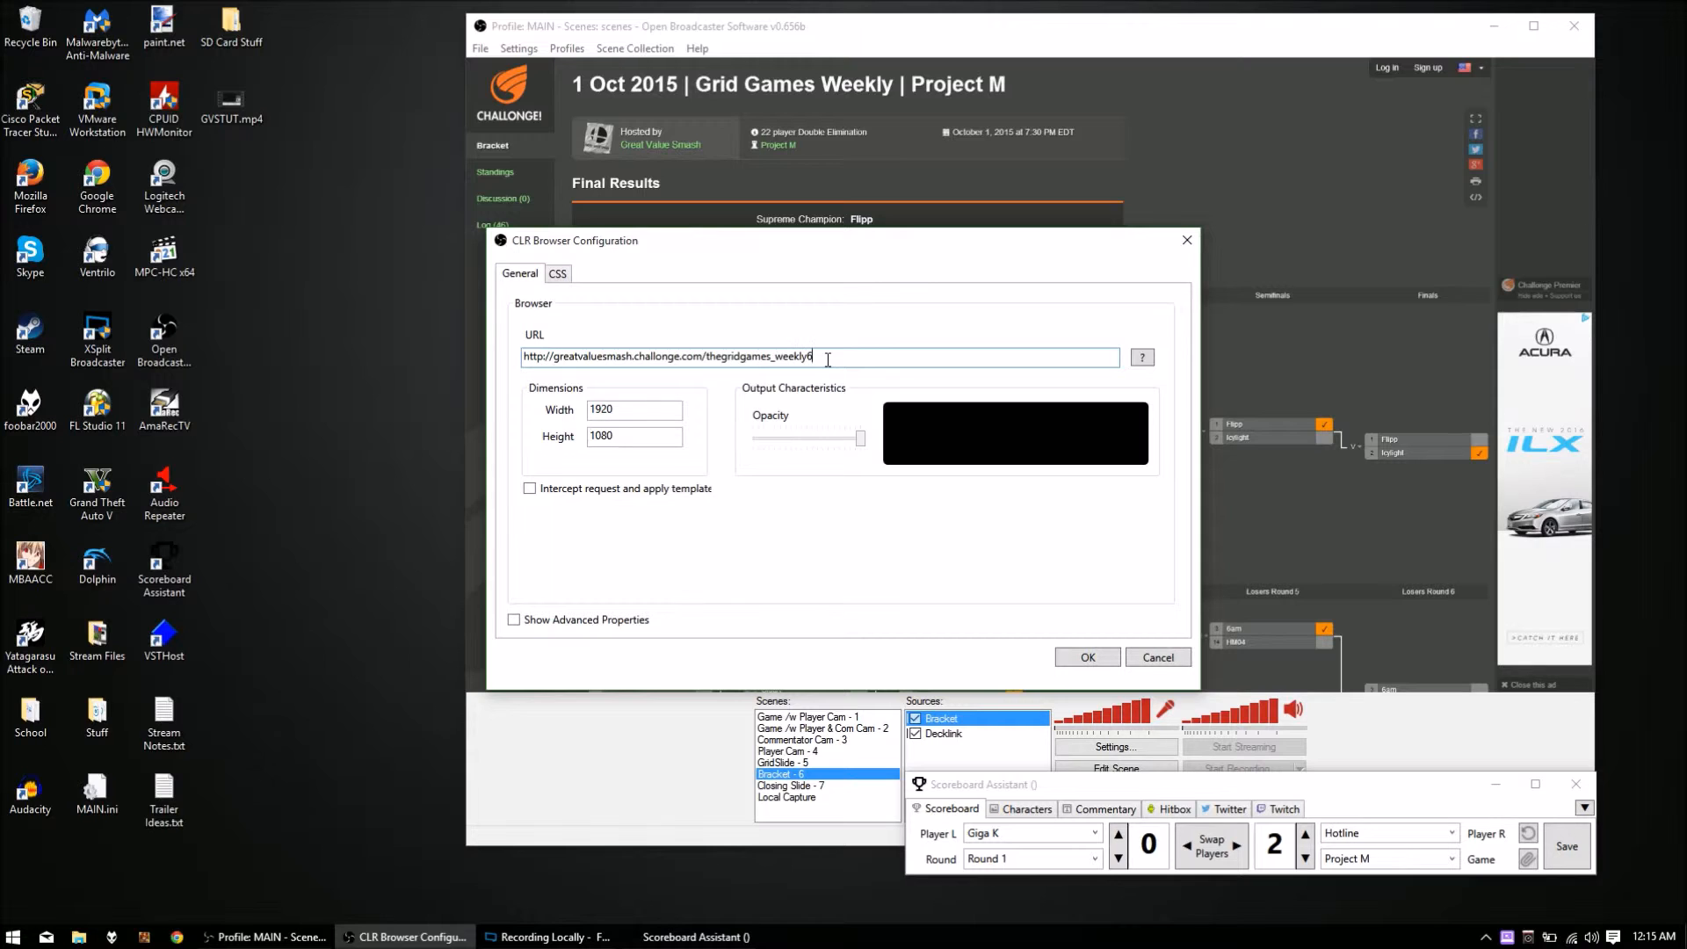
{"action": "left_click", "coordinate": [1173, 655]}
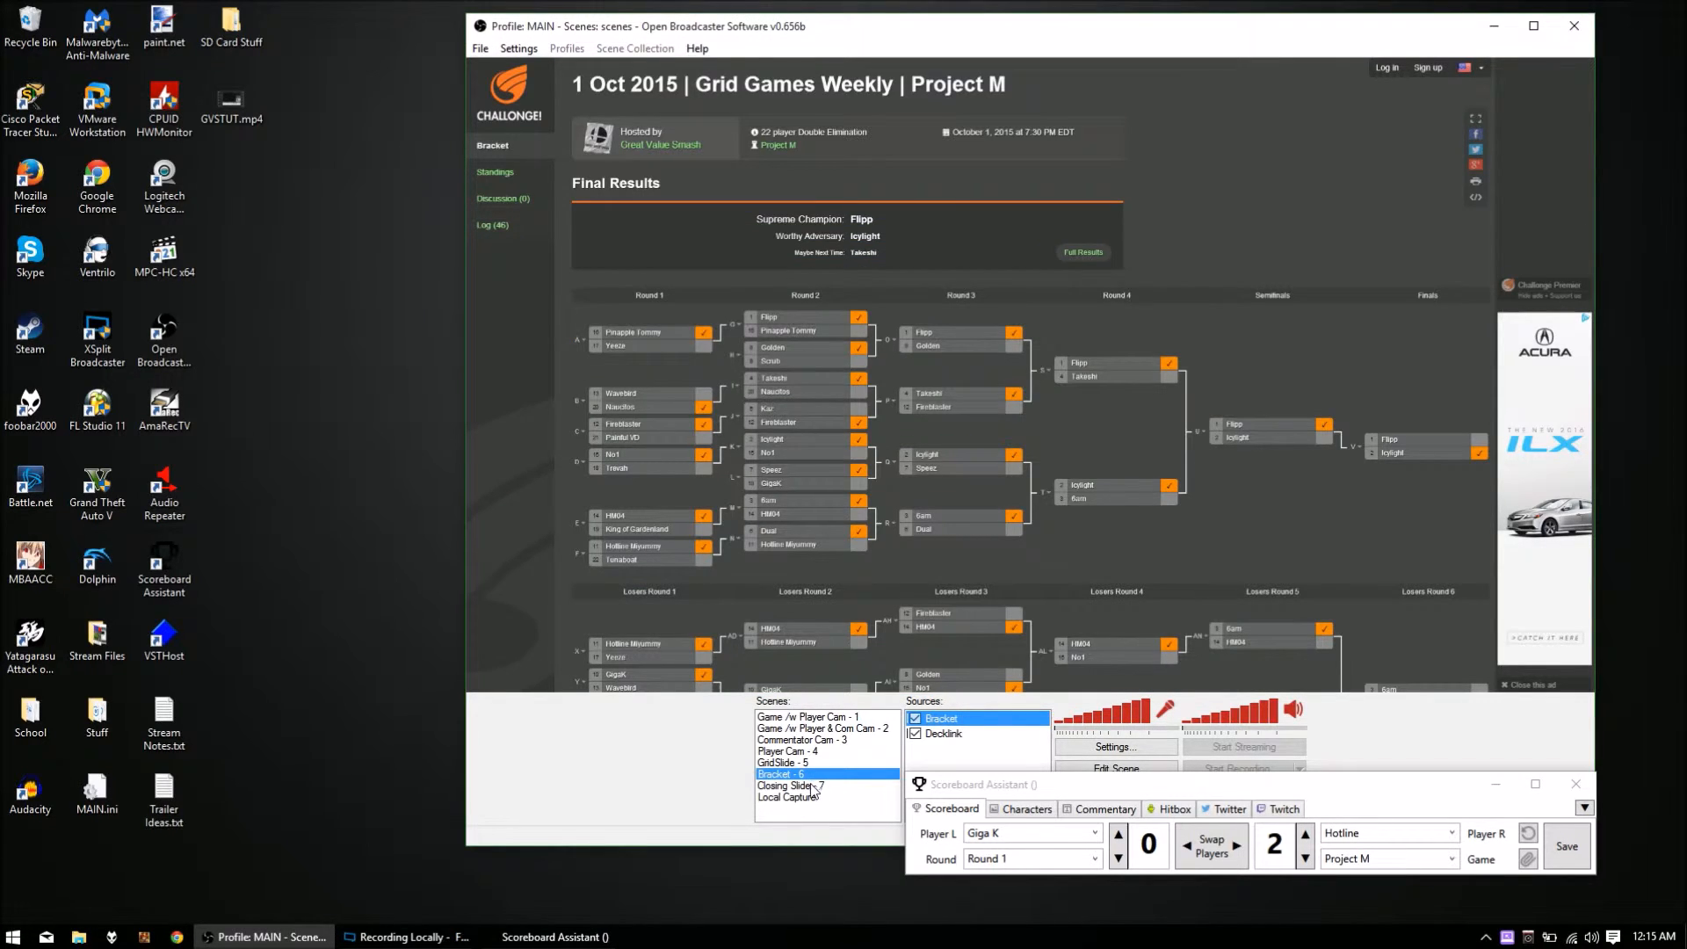